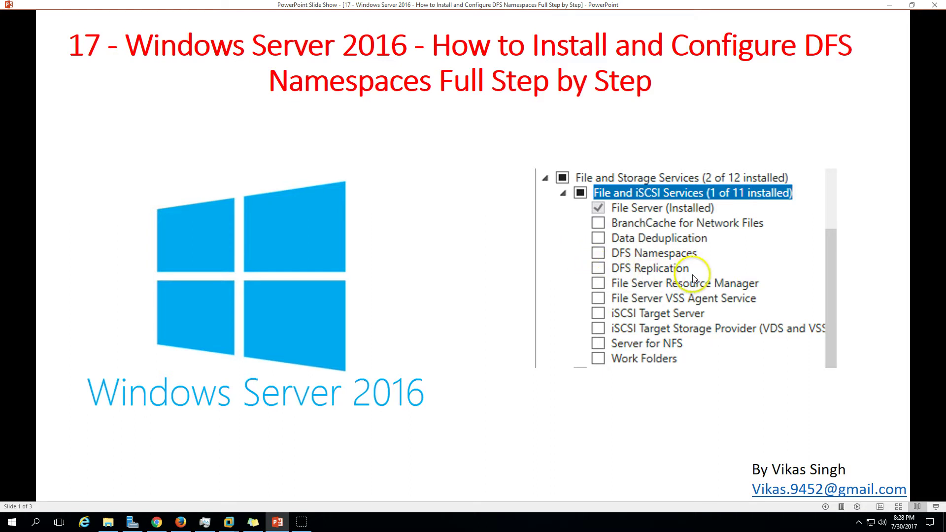
Advance the slideshow to slide 2, which diagrams the three demo machines
{"action": "left_click", "coordinate": [858, 508]}
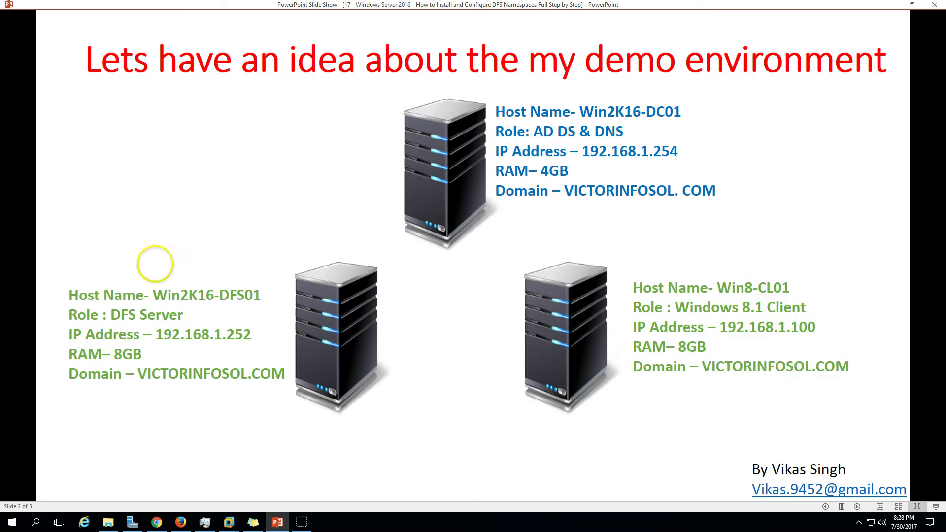
Review Win2K16-DC01's Local Server page, then show Win2K16-DFS01's Local Server properties
{"action": "left_click", "coordinate": [274, 524]}
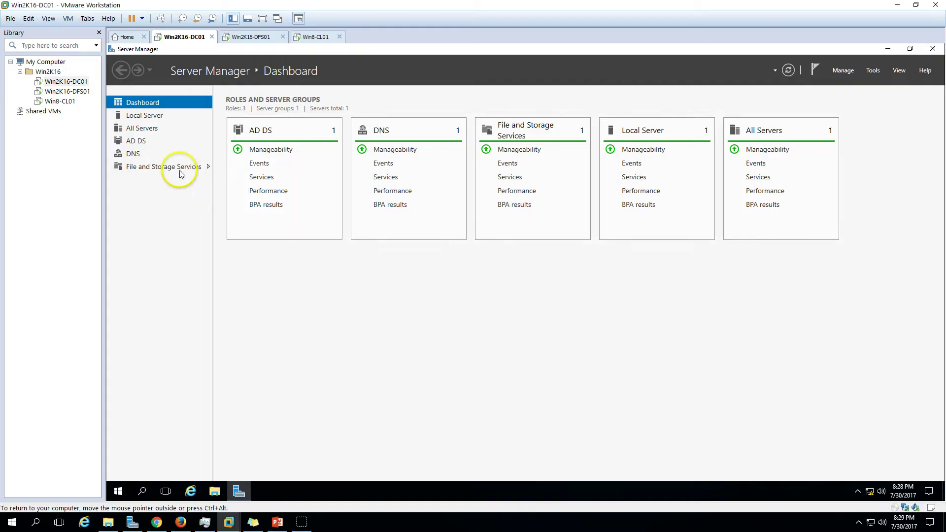
{"action": "left_click", "coordinate": [152, 118]}
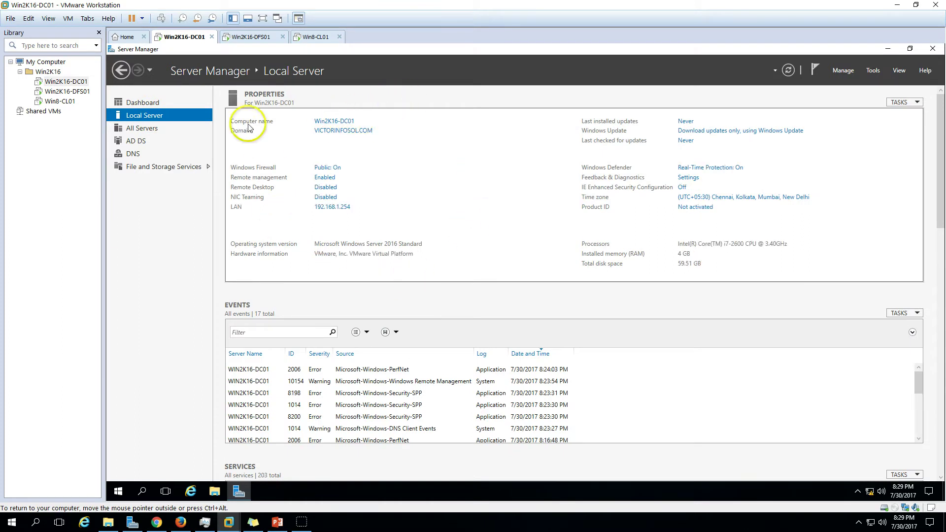
{"action": "left_click", "coordinate": [149, 105]}
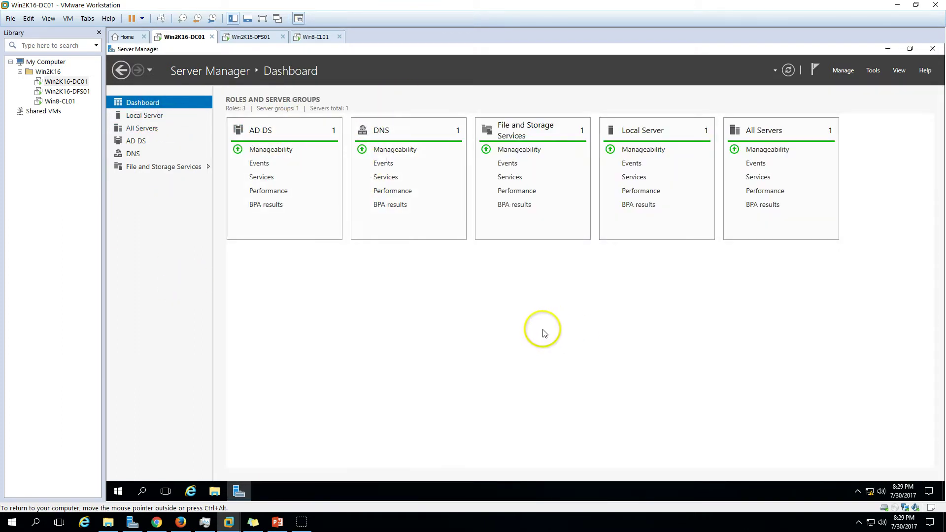
{"action": "left_click", "coordinate": [270, 40]}
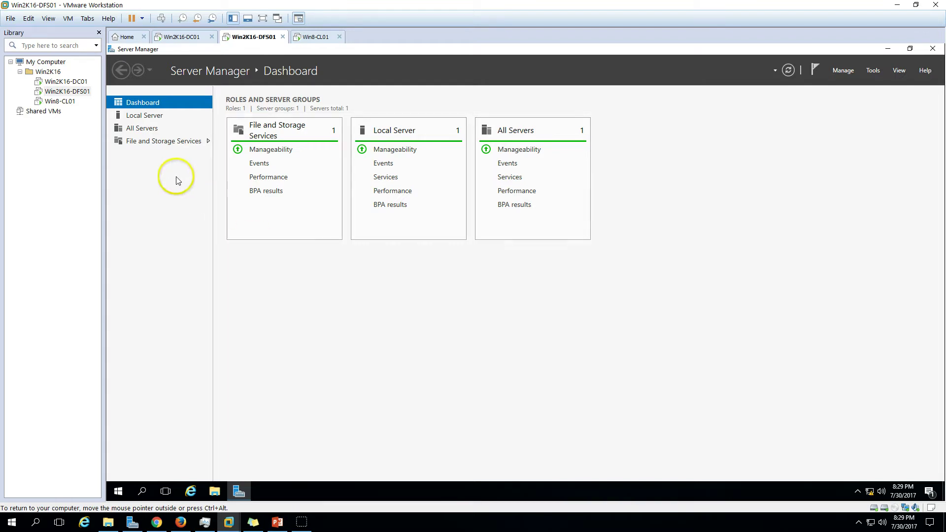
{"action": "left_click", "coordinate": [152, 117]}
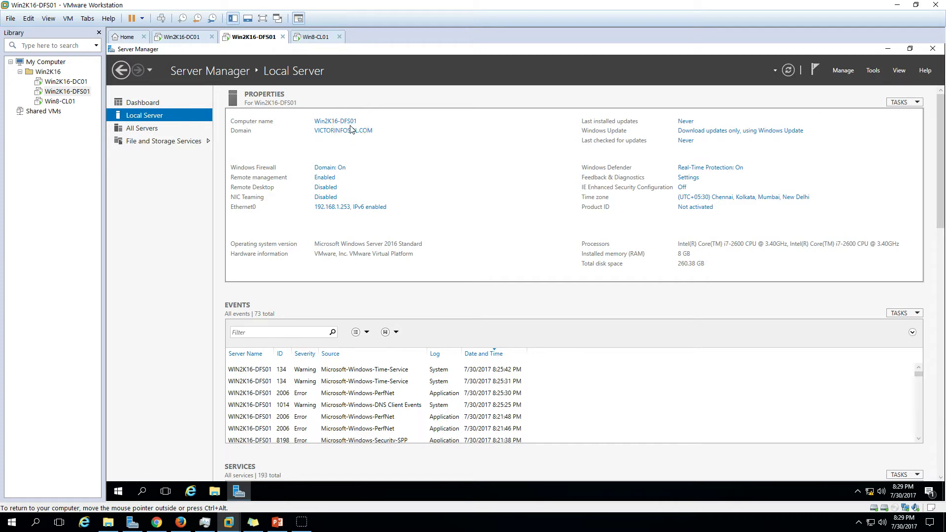
Inspect This PC on the DFS server: OSDisk (C:) and the empty 200 GB DFS Volume (D:)
{"action": "left_click", "coordinate": [214, 488]}
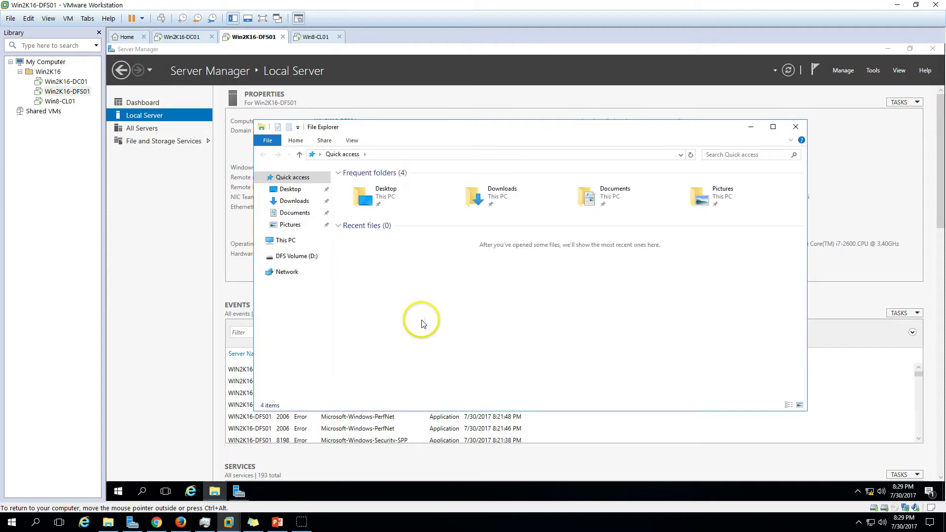
{"action": "left_click", "coordinate": [291, 241]}
{"action": "left_click", "coordinate": [414, 269]}
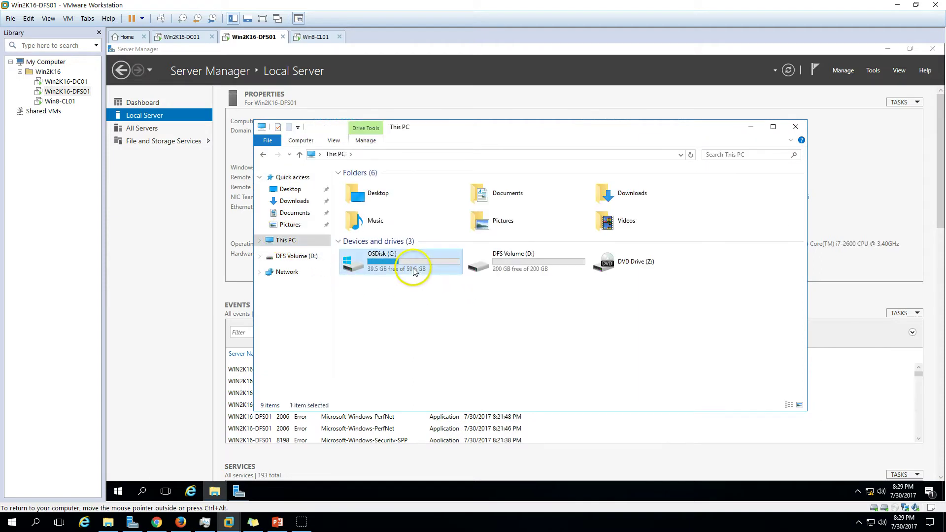
{"action": "left_click", "coordinate": [414, 321]}
{"action": "left_click", "coordinate": [403, 257]}
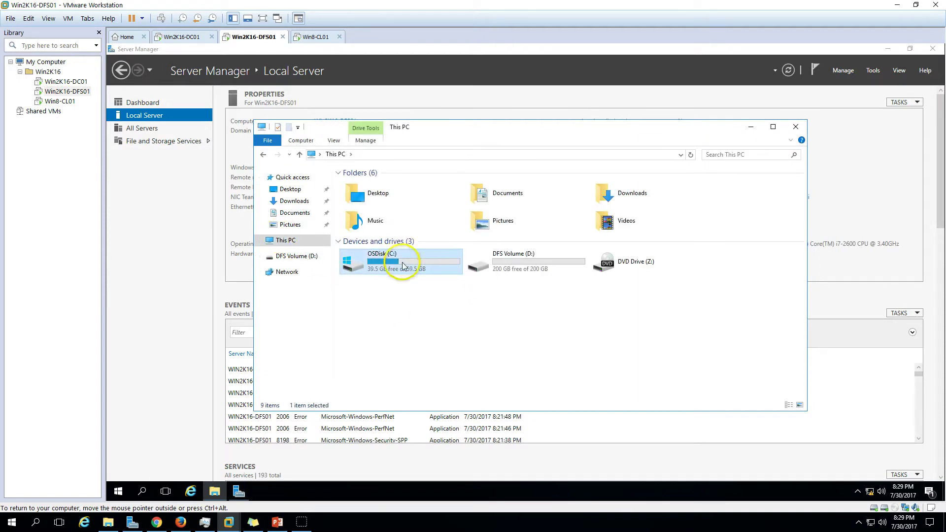
{"action": "left_click", "coordinate": [514, 272]}
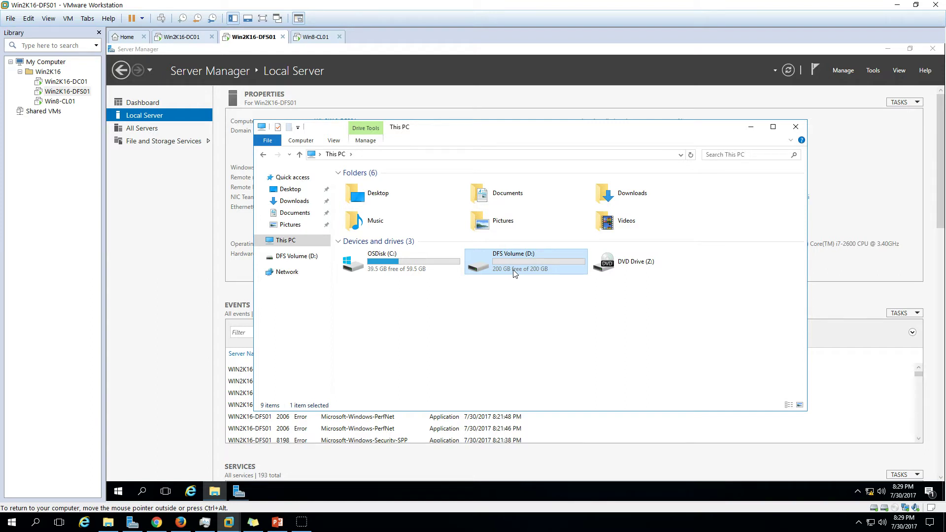
{"action": "left_click", "coordinate": [486, 345]}
{"action": "left_click", "coordinate": [215, 492]}
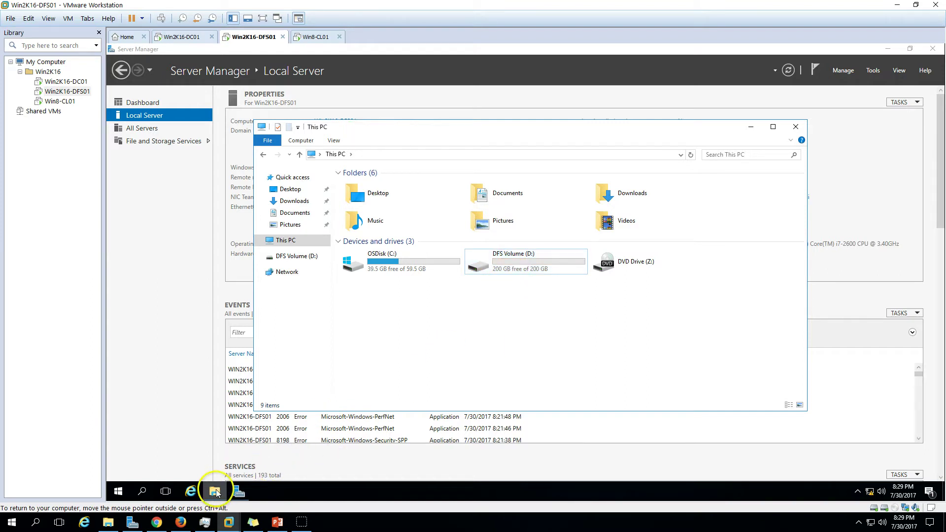
On Win8-CL01, check system properties showing membership in the VICTORINFOSOL.COM domain
{"action": "left_click", "coordinate": [279, 525]}
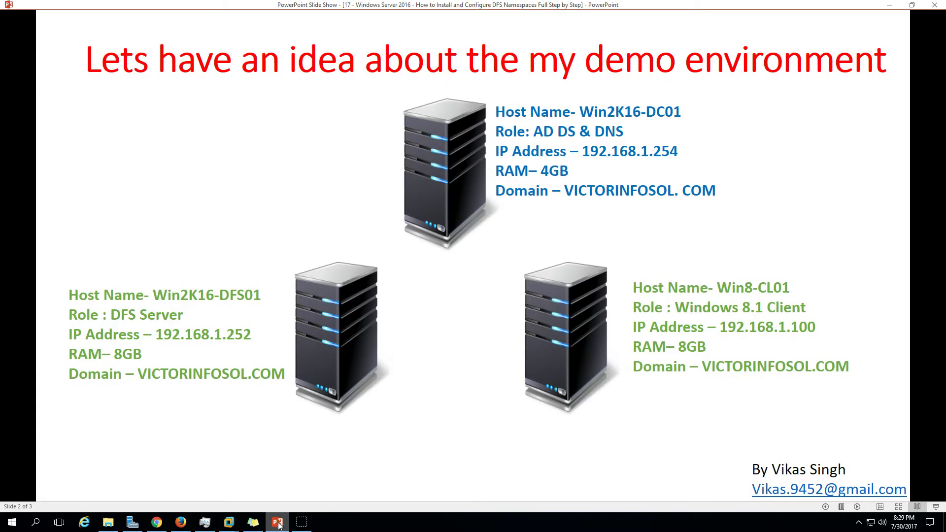
{"action": "left_click", "coordinate": [274, 524]}
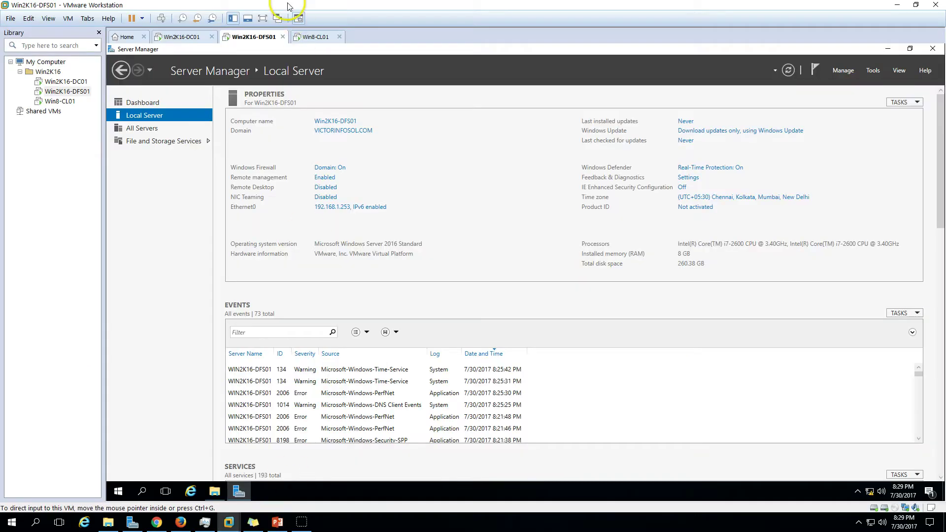
{"action": "left_click", "coordinate": [316, 36]}
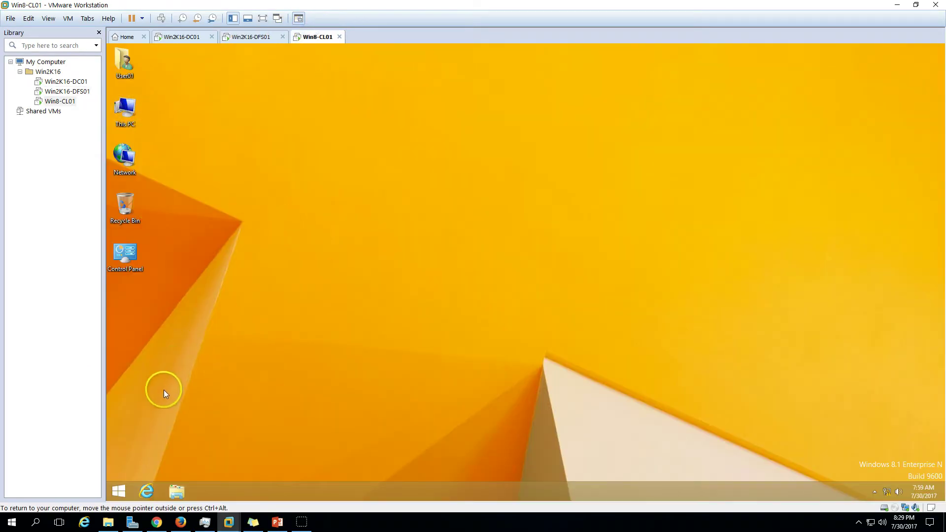
{"action": "right_click", "coordinate": [129, 123]}
{"action": "left_click", "coordinate": [191, 227]}
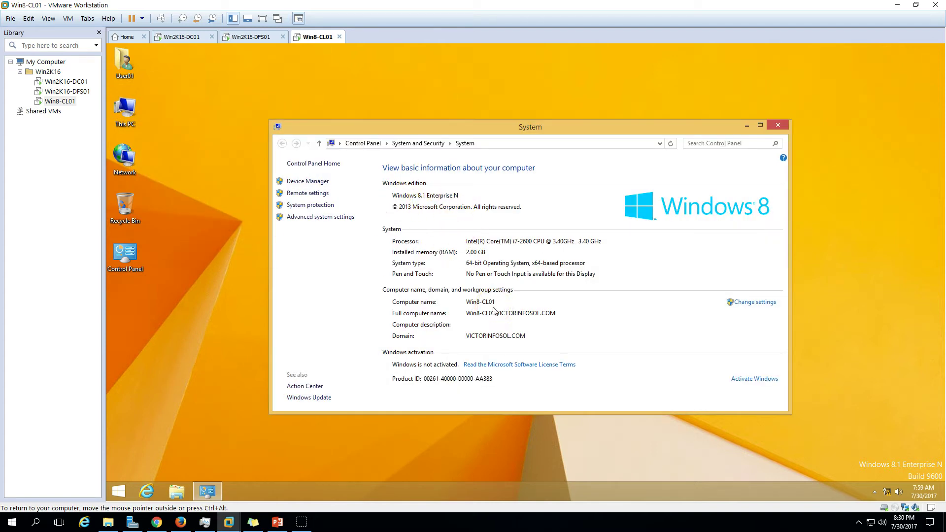
{"action": "left_click", "coordinate": [778, 125]}
Browse \\victorinfosol.com to see NETLOGON and SYSVOL, then return to the Win2K16-DFS01 dashboard
{"action": "right_click", "coordinate": [118, 491]}
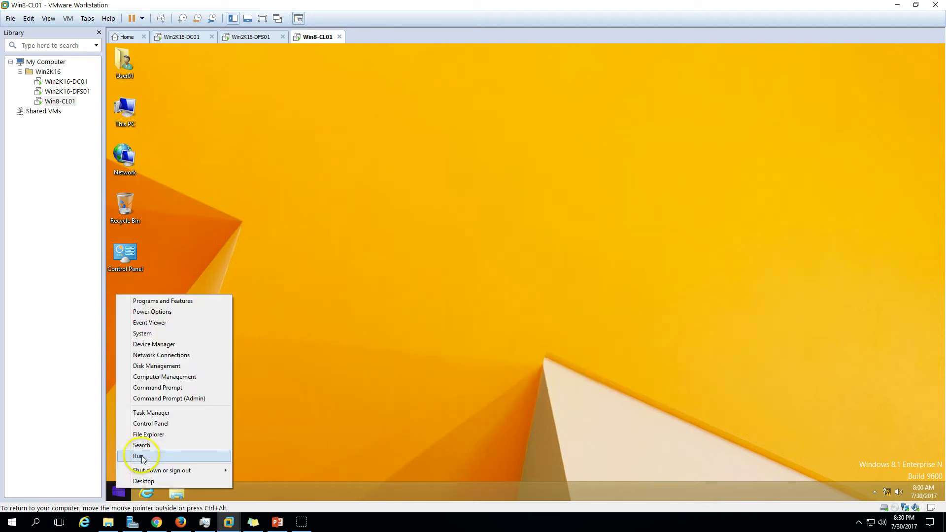
{"action": "left_click", "coordinate": [147, 455]}
{"action": "key", "text": "Return"}
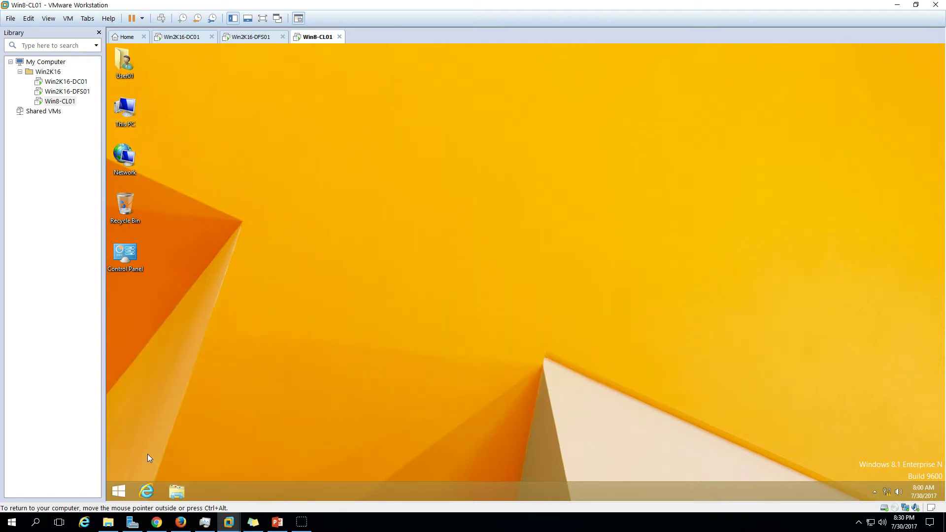
{"action": "left_click", "coordinate": [522, 182]}
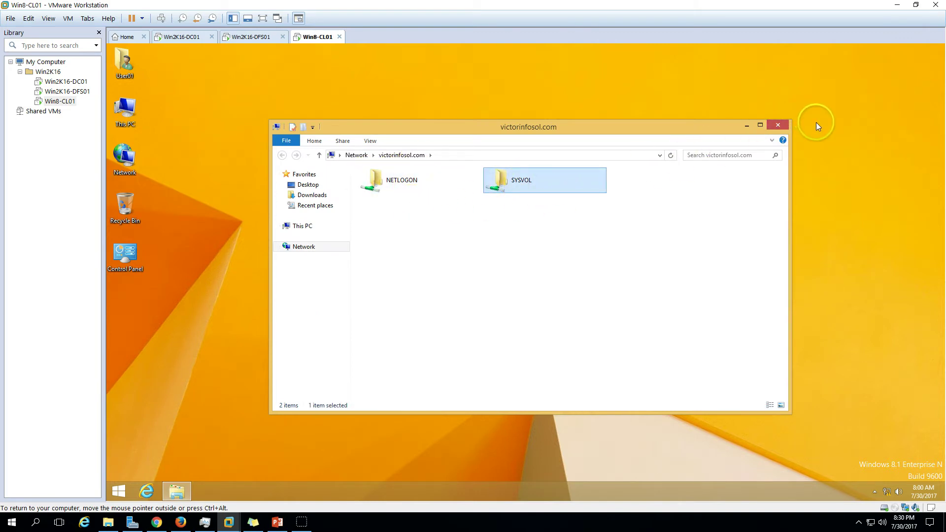
{"action": "left_click", "coordinate": [778, 125]}
{"action": "left_click", "coordinate": [251, 37]}
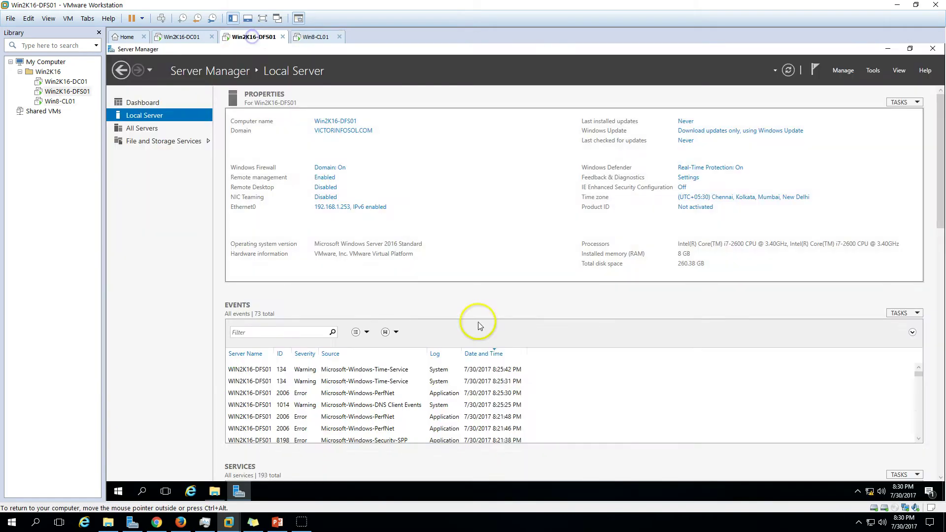
{"action": "left_click", "coordinate": [137, 103]}
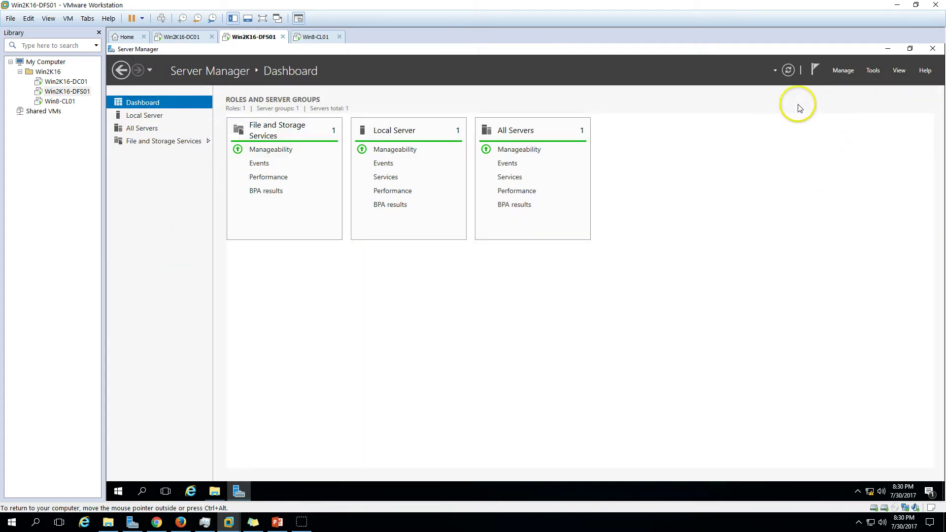
Start the Add Roles and Features Wizard as a role-based installation targeting Win2K16-DFS01
{"action": "left_click", "coordinate": [841, 69]}
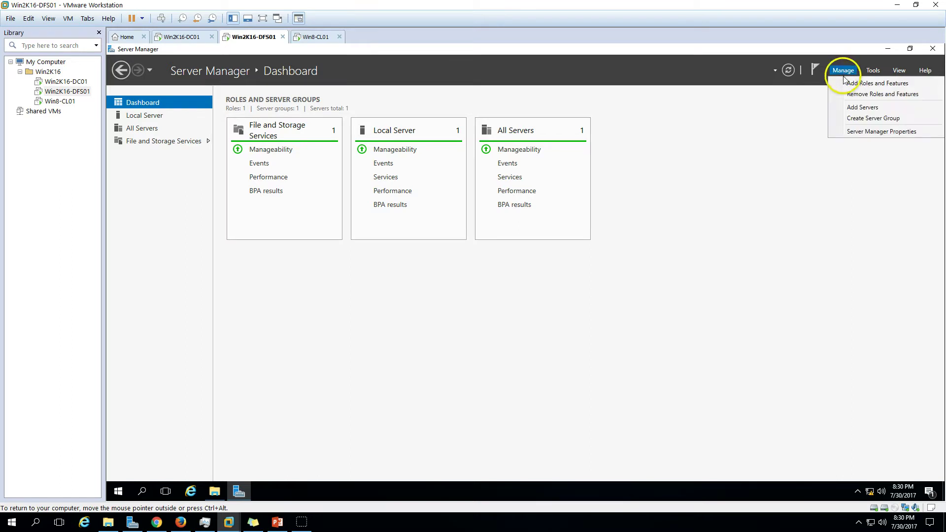
{"action": "left_click", "coordinate": [852, 82]}
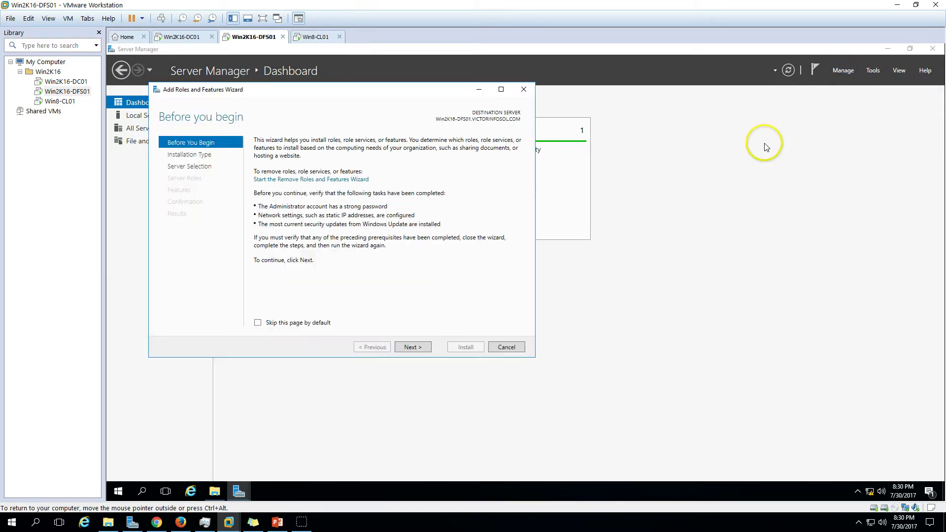
{"action": "left_click", "coordinate": [413, 347]}
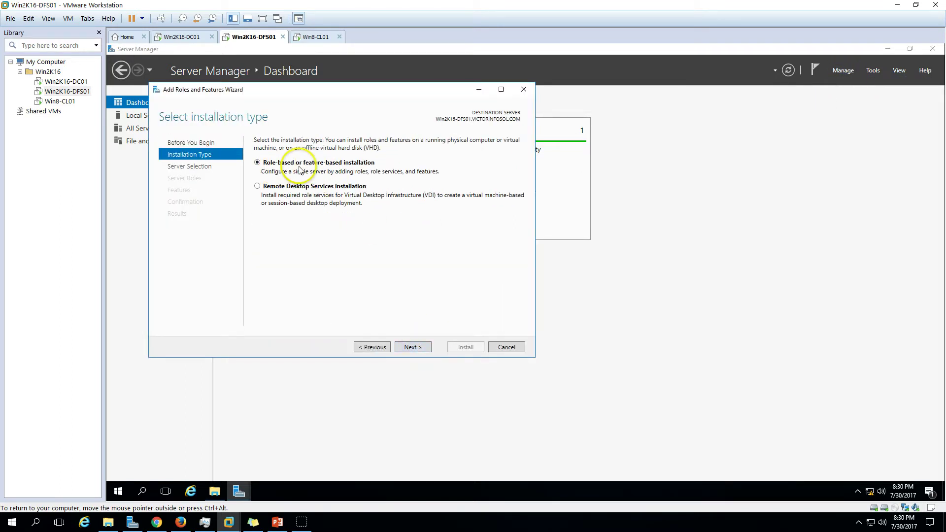
{"action": "left_click", "coordinate": [420, 351]}
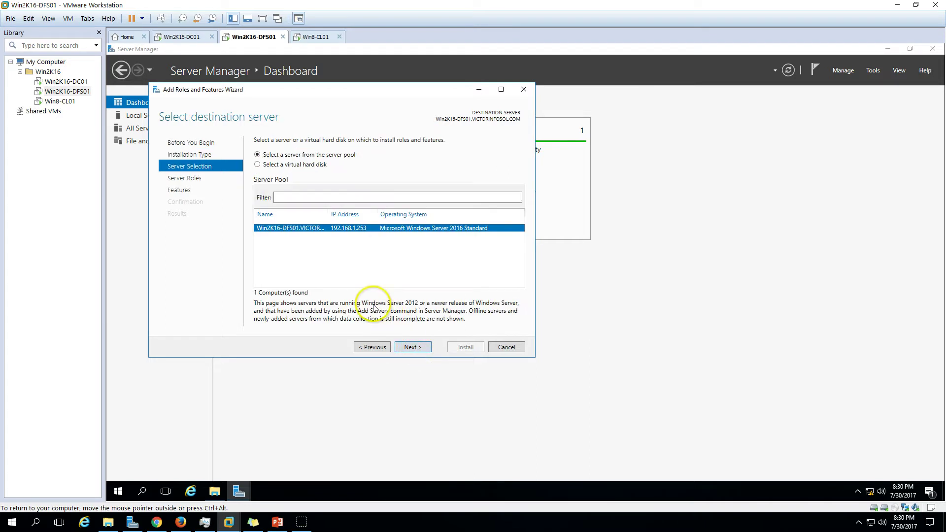
{"action": "left_click", "coordinate": [414, 349]}
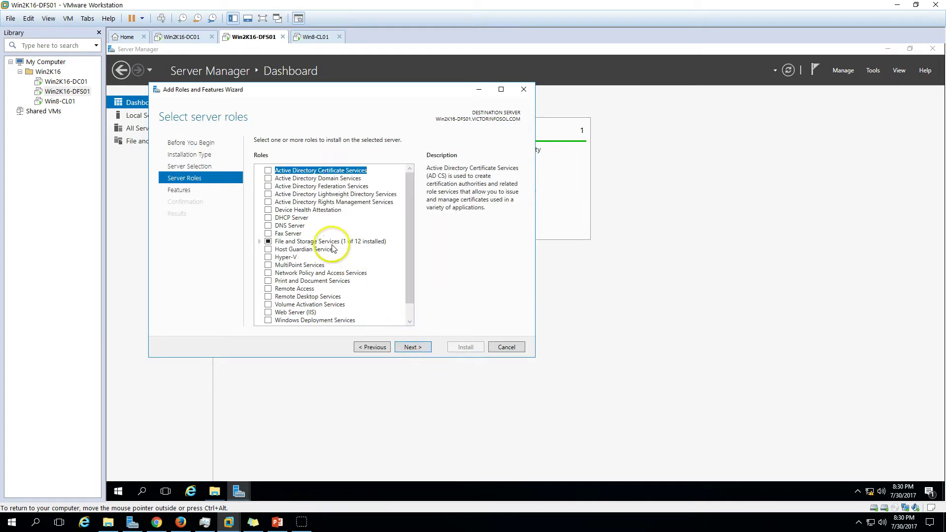
Select File Server and DFS Namespaces with the DFS Management Tools, and install them
{"action": "left_click", "coordinate": [266, 245]}
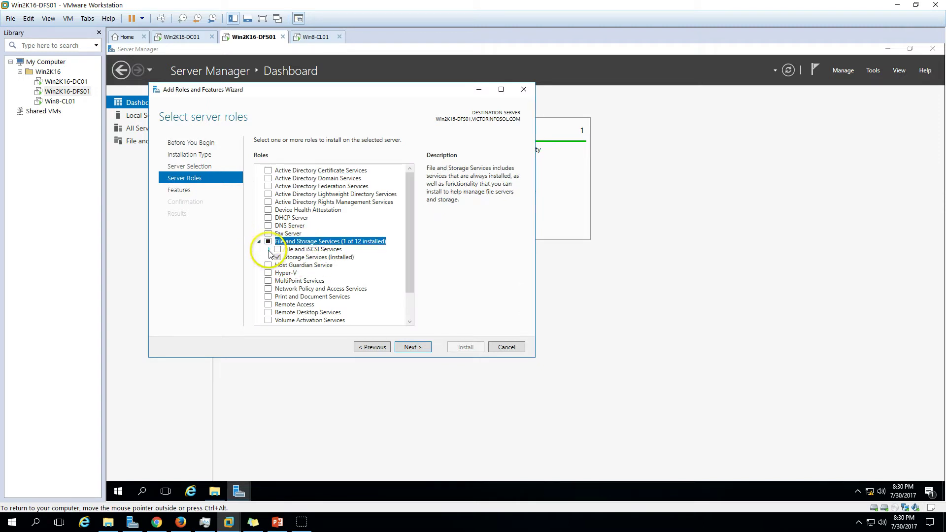
{"action": "left_click", "coordinate": [269, 249]}
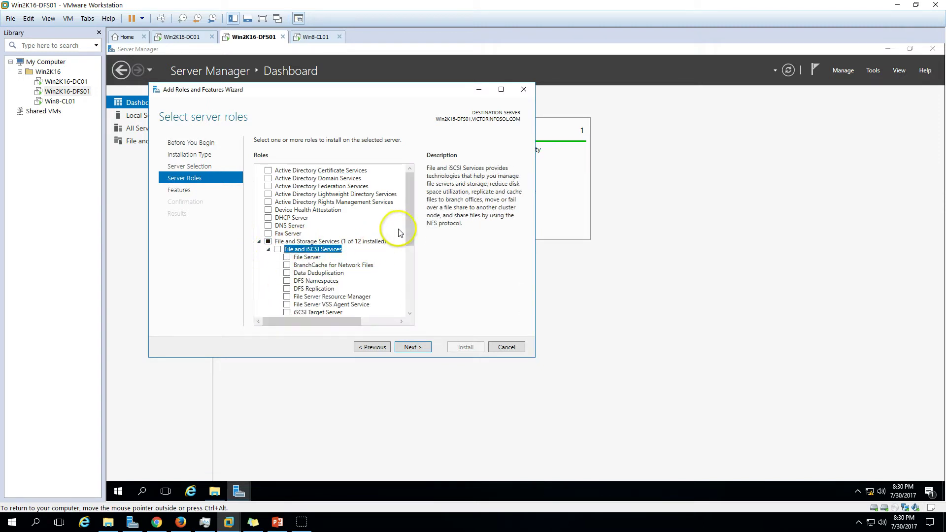
{"action": "left_click_drag", "start_coordinate": [408, 232], "coordinate": [403, 263]}
{"action": "left_click", "coordinate": [287, 199]}
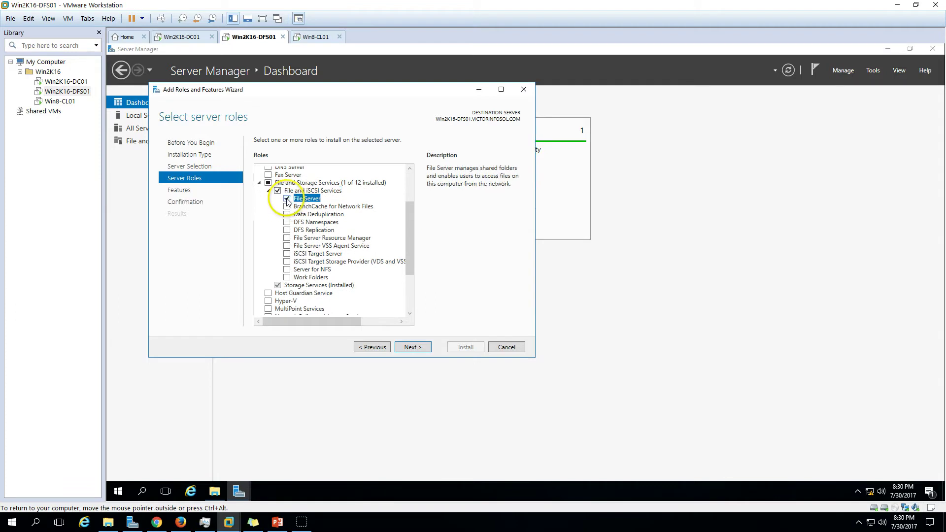
{"action": "left_click", "coordinate": [288, 223]}
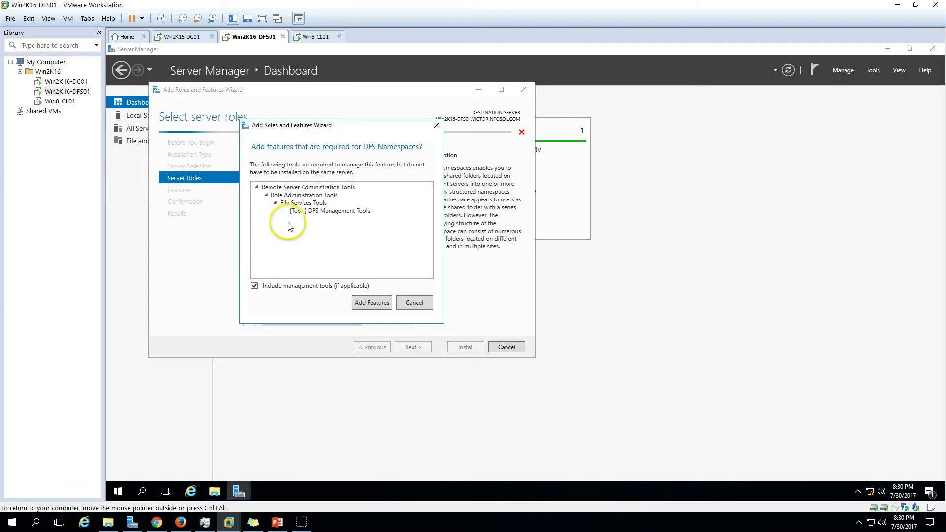
{"action": "left_click", "coordinate": [371, 302]}
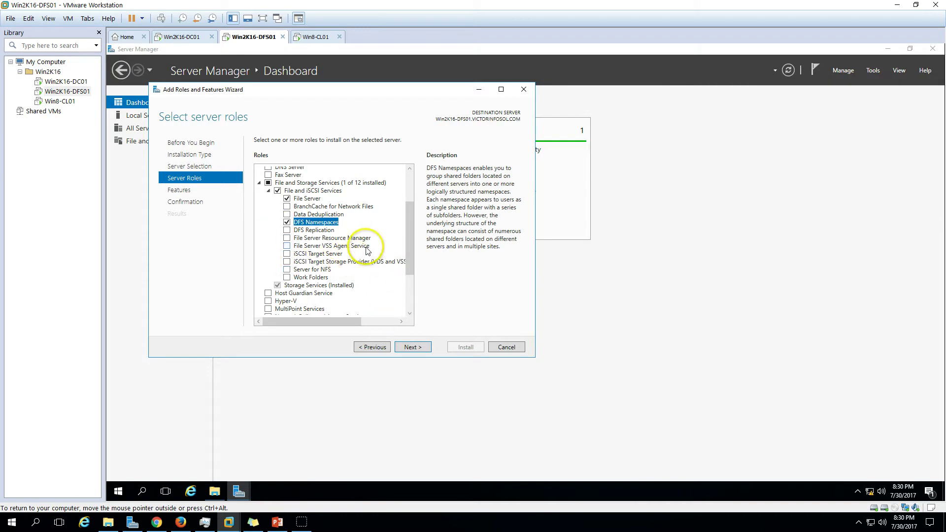
{"action": "left_click", "coordinate": [423, 349]}
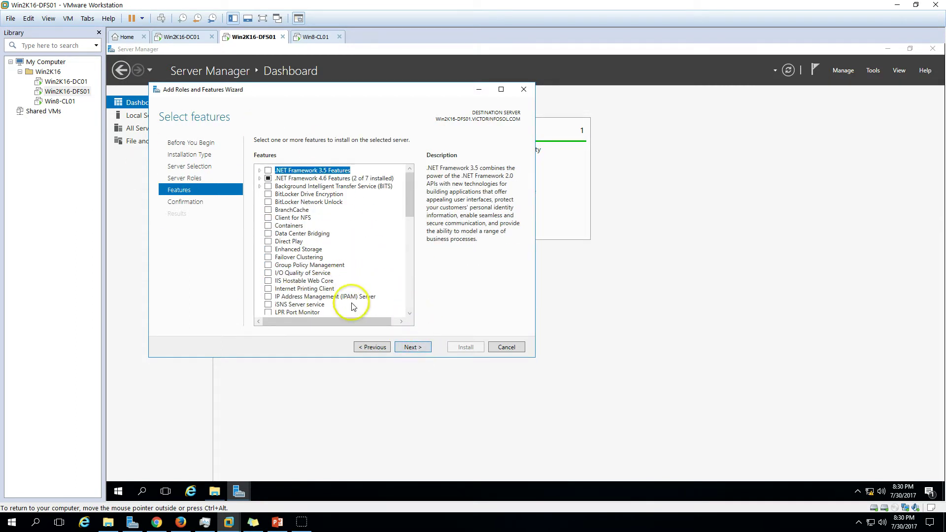
{"action": "left_click", "coordinate": [419, 349]}
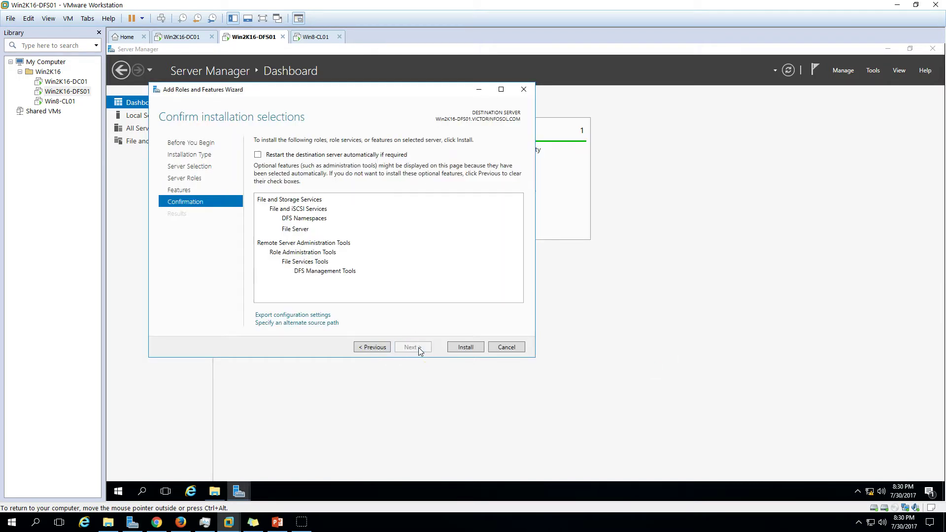
{"action": "left_click", "coordinate": [466, 347]}
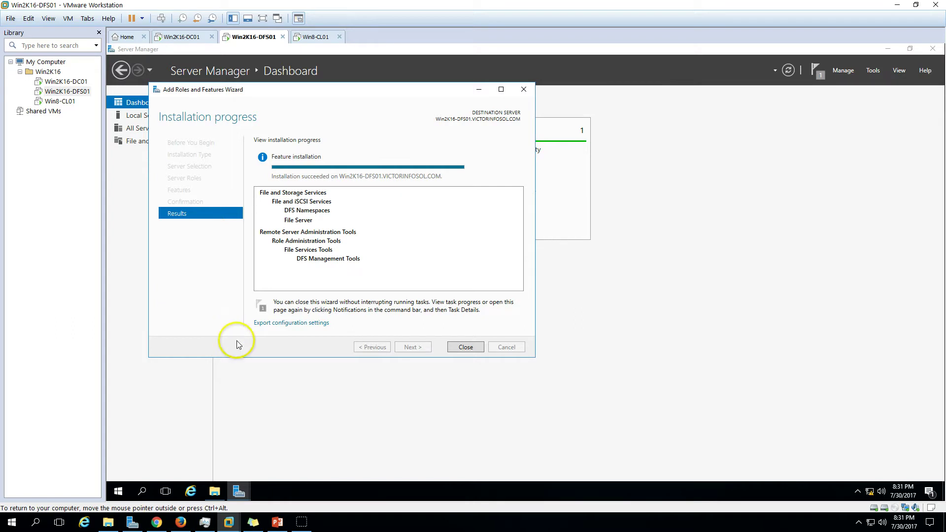
Close the finished wizard and open a maximized DFS Management console on its empty Namespaces node
{"action": "left_click", "coordinate": [465, 348]}
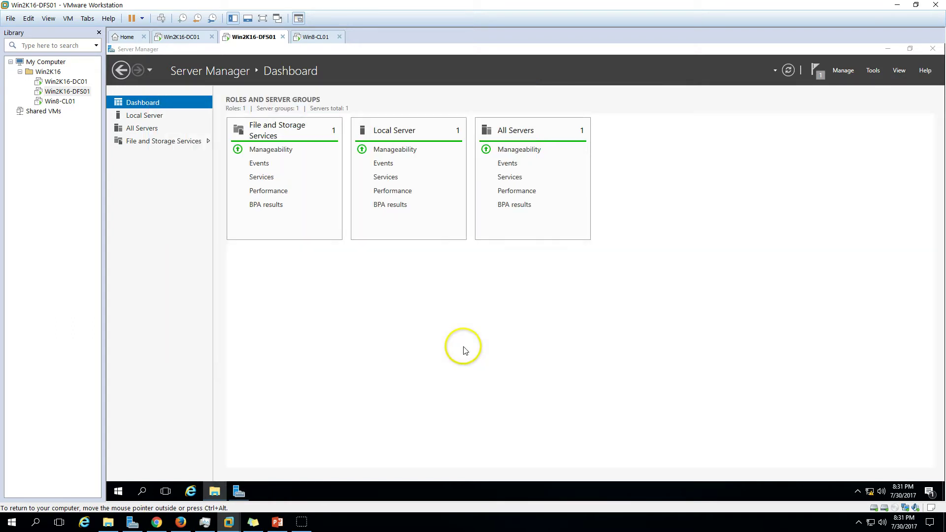
{"action": "left_click", "coordinate": [162, 142]}
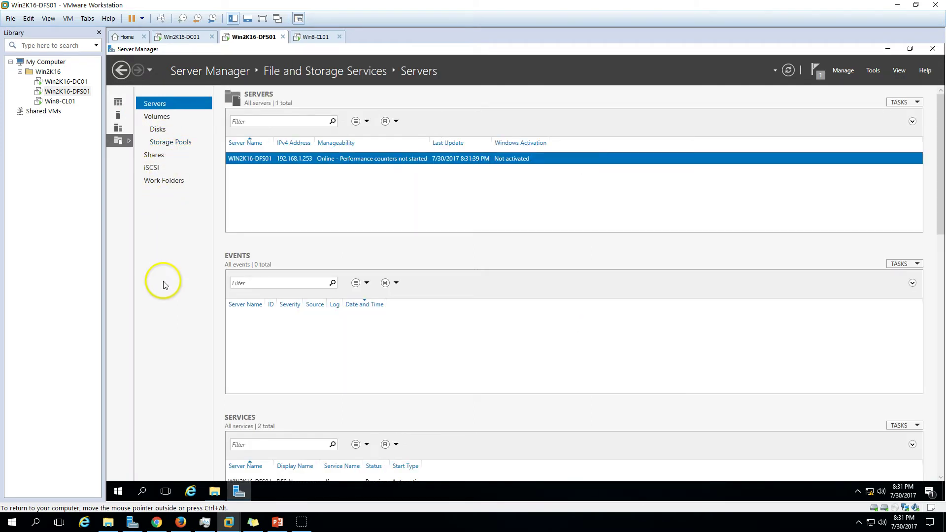
{"action": "left_click", "coordinate": [118, 102]}
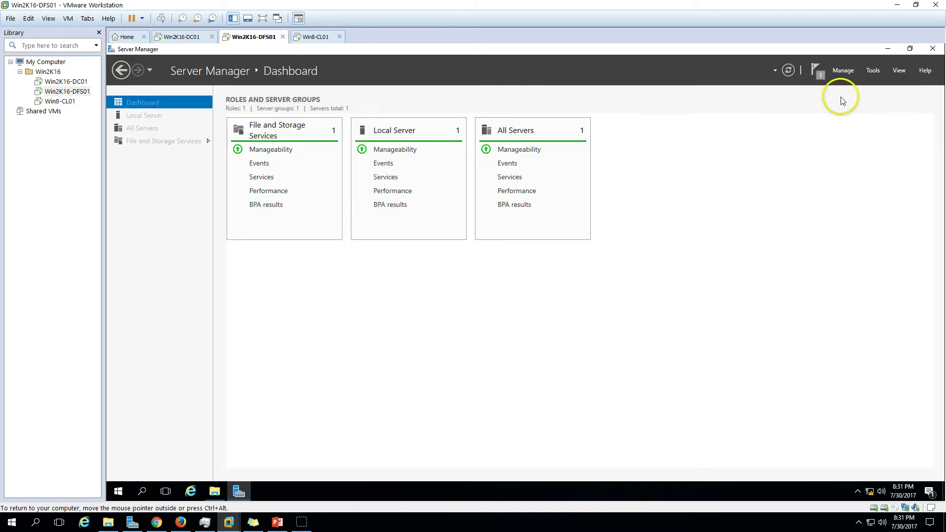
{"action": "left_click", "coordinate": [873, 70]}
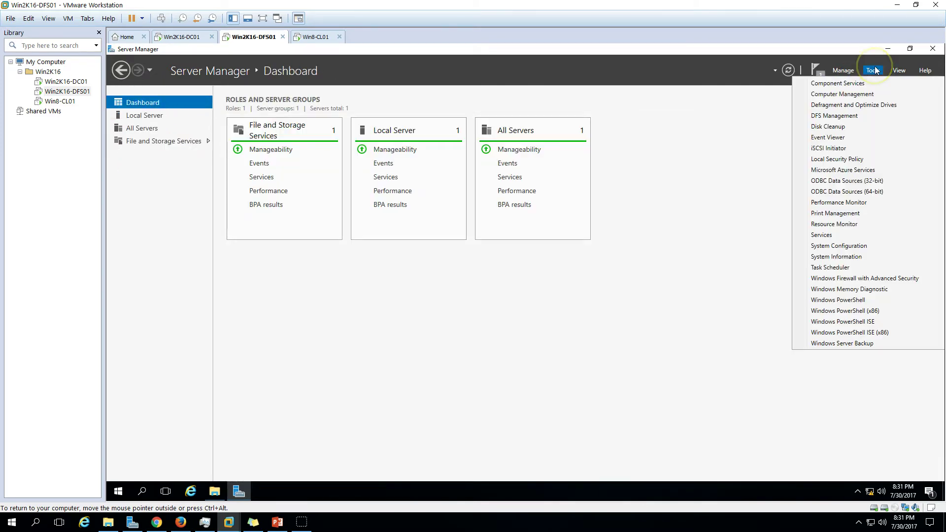
{"action": "left_click", "coordinate": [855, 118]}
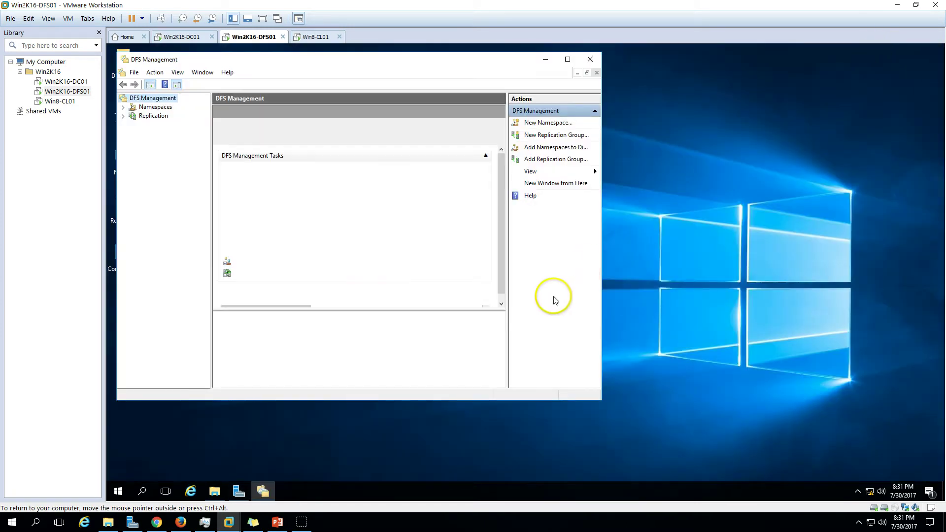
{"action": "double_click", "coordinate": [520, 60]}
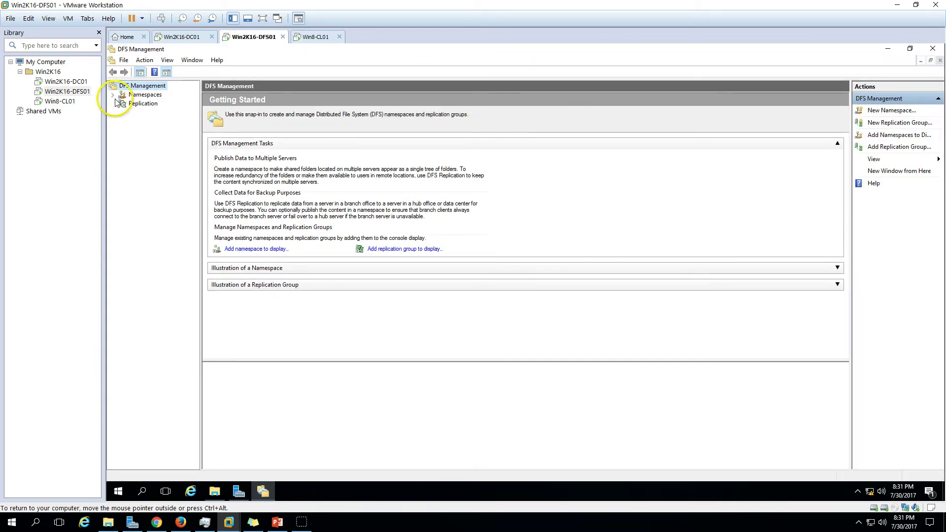
{"action": "left_click", "coordinate": [142, 95]}
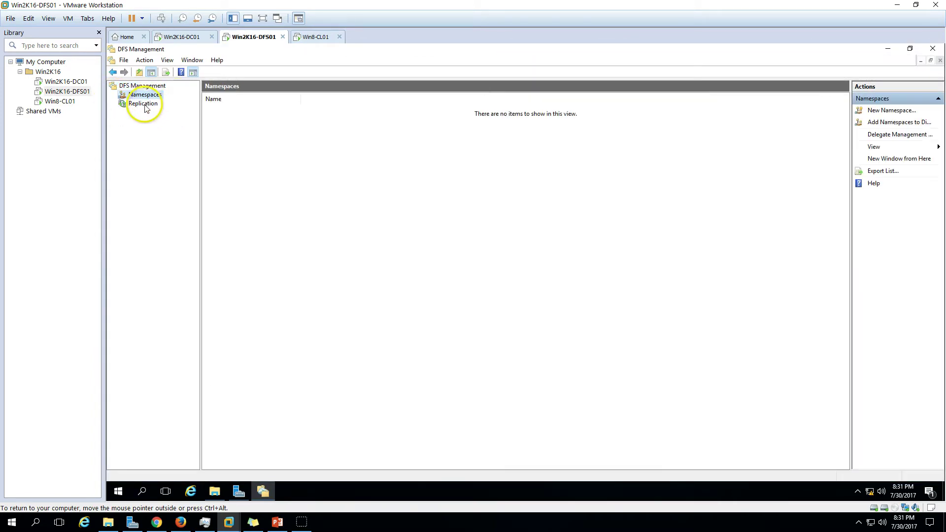
Check the empty Replication and Namespaces nodes, then bring up the Namespaces context menu
{"action": "left_click", "coordinate": [144, 104]}
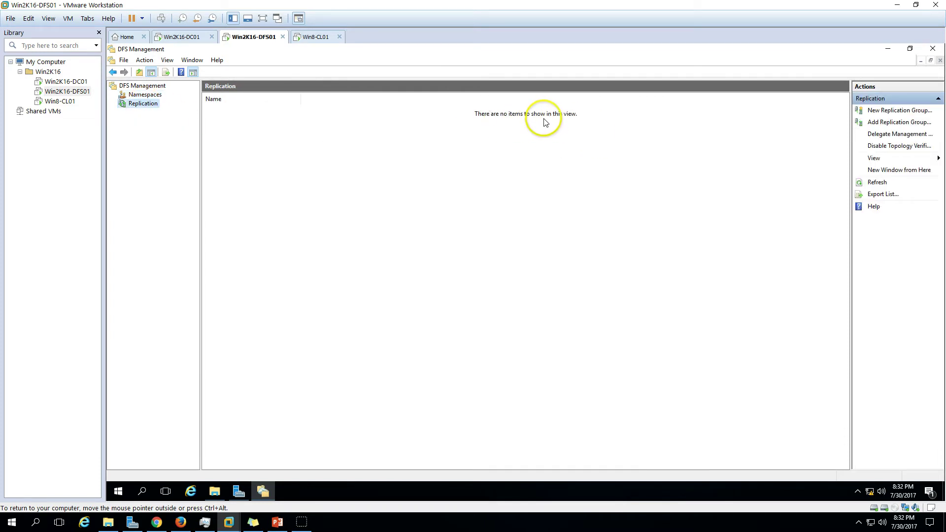
{"action": "left_click", "coordinate": [155, 95]}
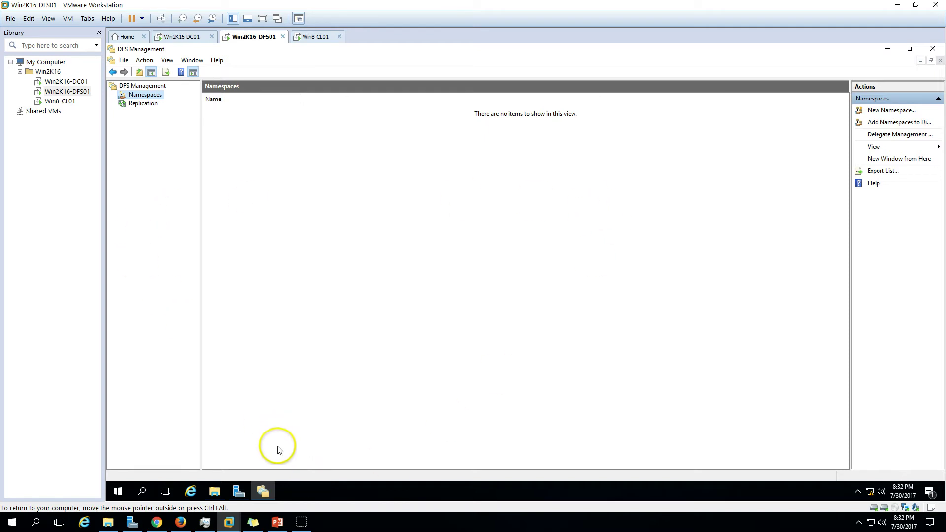
{"action": "left_click", "coordinate": [313, 527]}
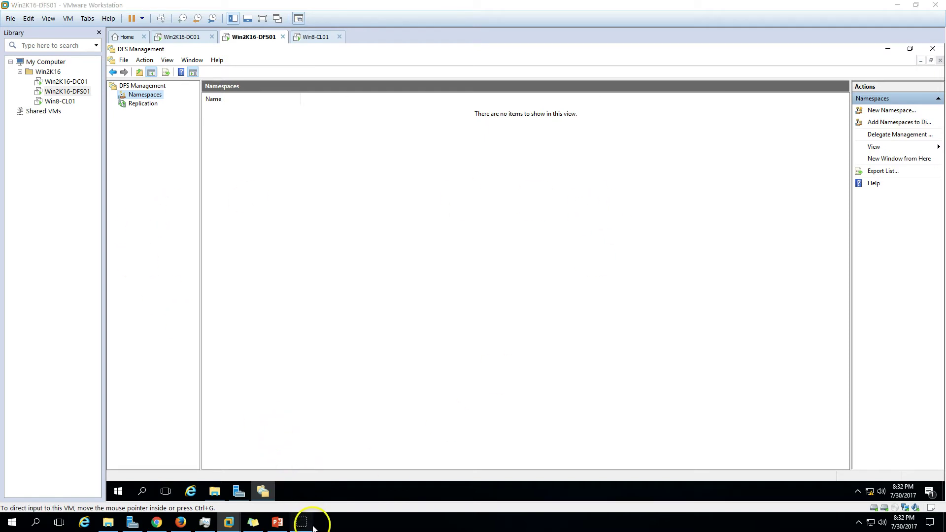
{"action": "right_click", "coordinate": [144, 95]}
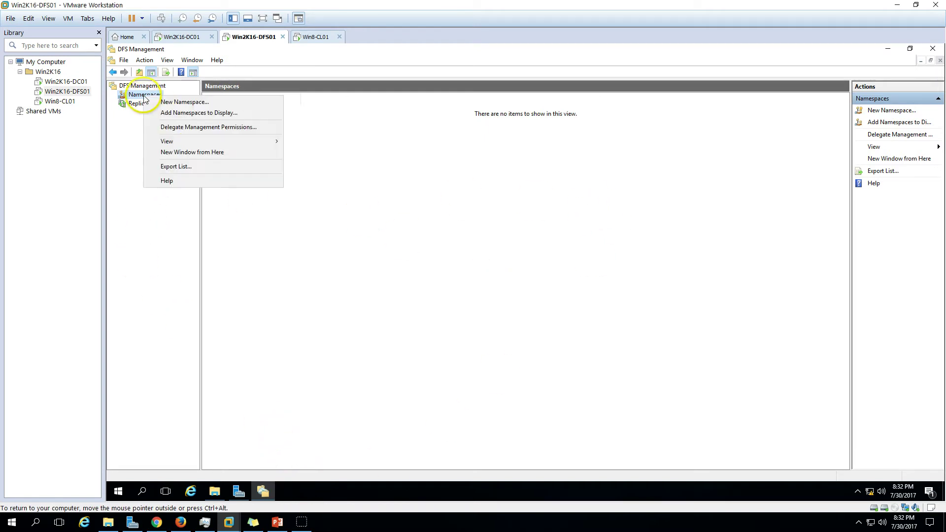
Begin a New Namespace with win2k16-dfs01 as the namespace server and continue to naming
{"action": "left_click", "coordinate": [219, 102]}
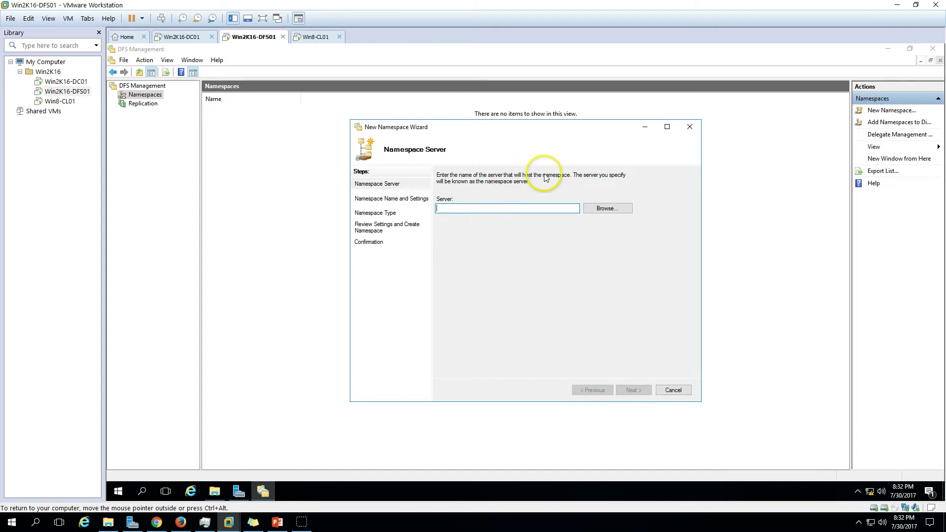
{"action": "left_click", "coordinate": [607, 210]}
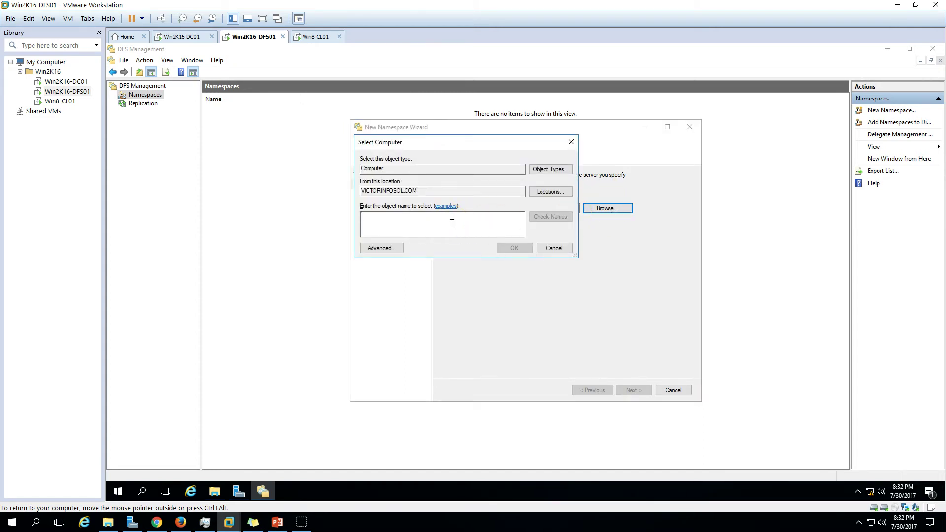
{"action": "type", "text": "win2K16-dfs"}
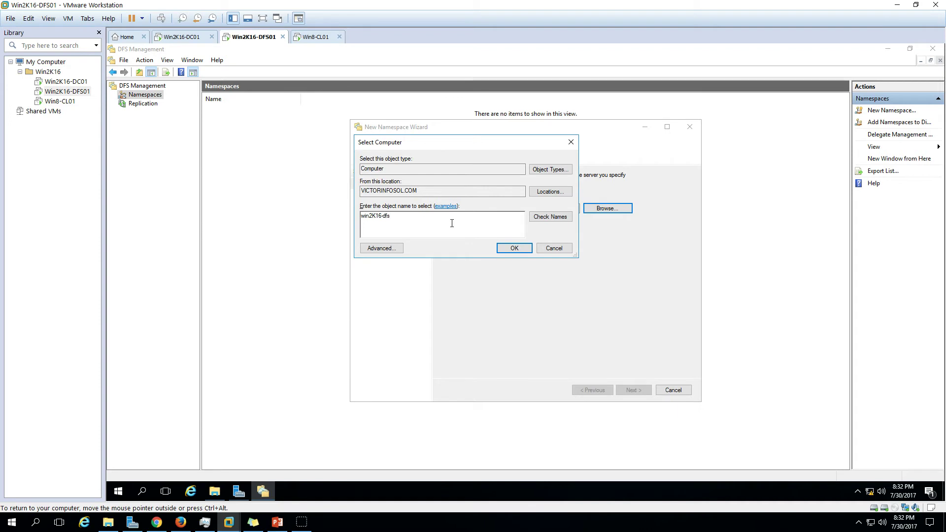
{"action": "key", "text": "Return"}
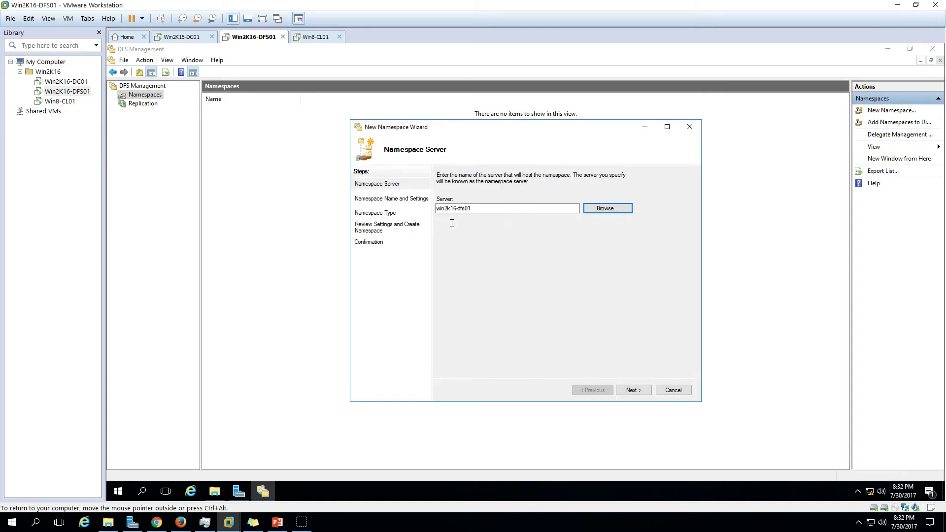
{"action": "left_click_drag", "start_coordinate": [480, 209], "coordinate": [435, 208]}
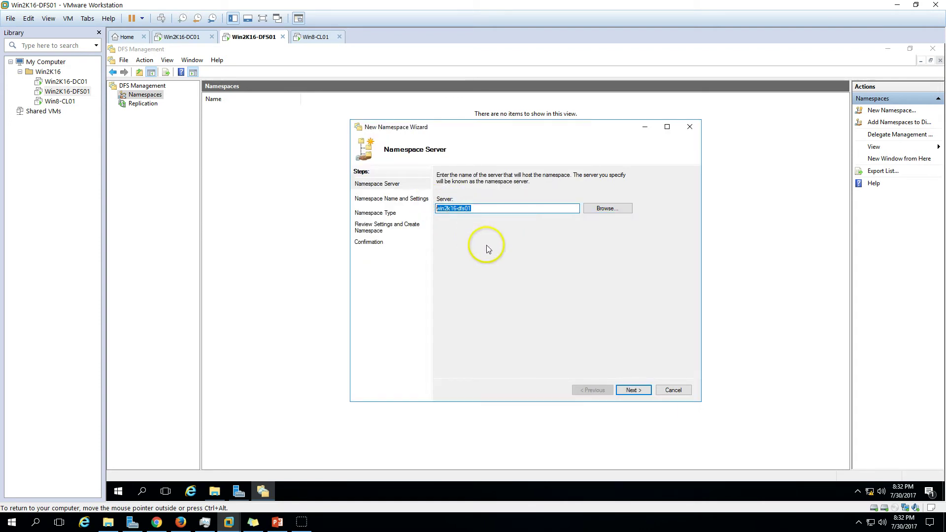
{"action": "left_click", "coordinate": [634, 390]}
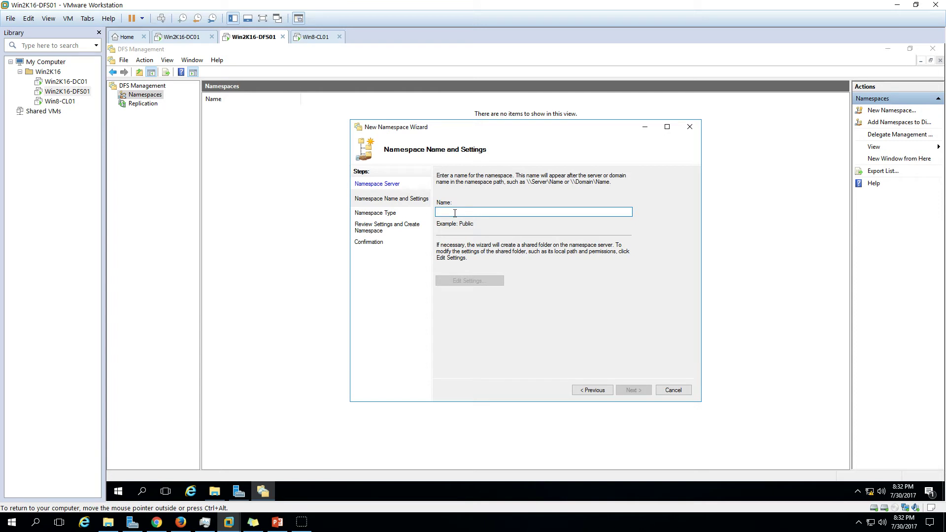
Name the namespace DFS-Public-Share and give all users read and write permissions
{"action": "type", "text": "DFS-Public-Share"}
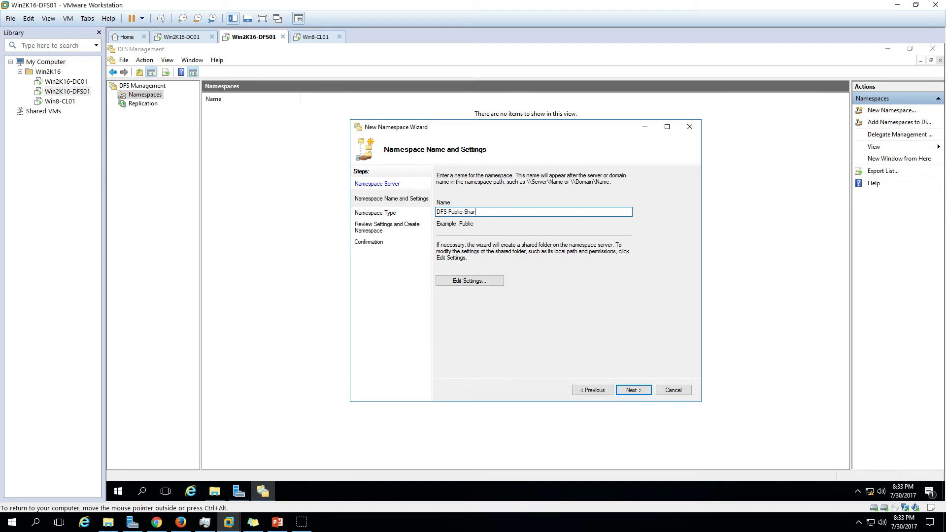
{"action": "left_click", "coordinate": [470, 280]}
{"action": "left_click_drag", "start_coordinate": [536, 150], "coordinate": [723, 171]}
{"action": "left_click", "coordinate": [661, 292]}
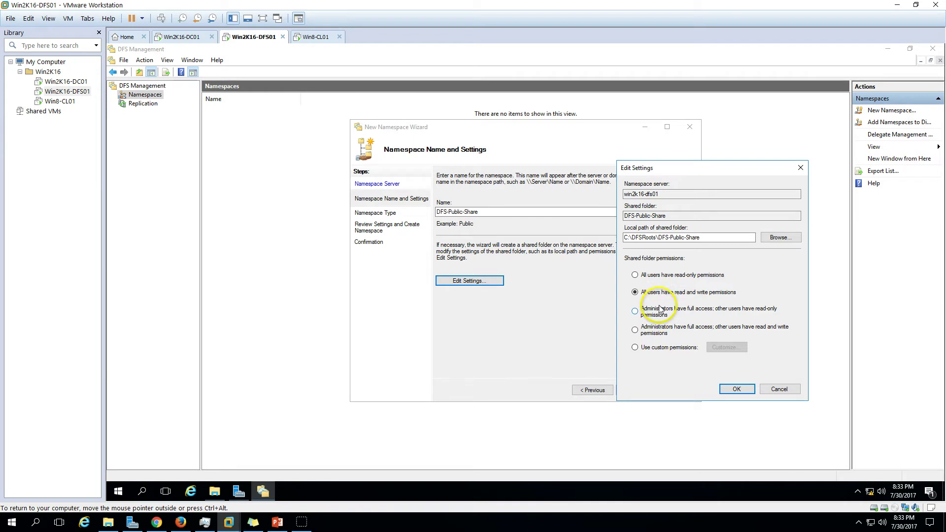
{"action": "left_click", "coordinate": [662, 348]}
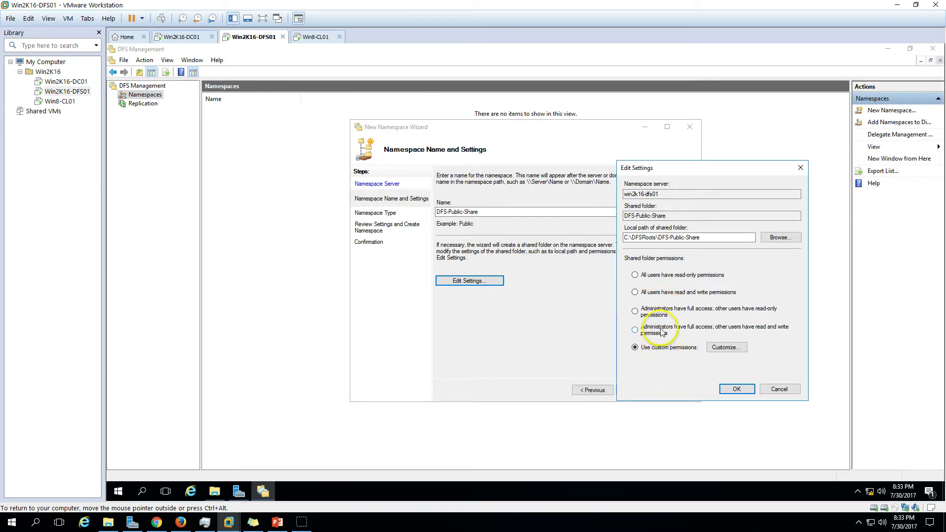
{"action": "left_click", "coordinate": [657, 277]}
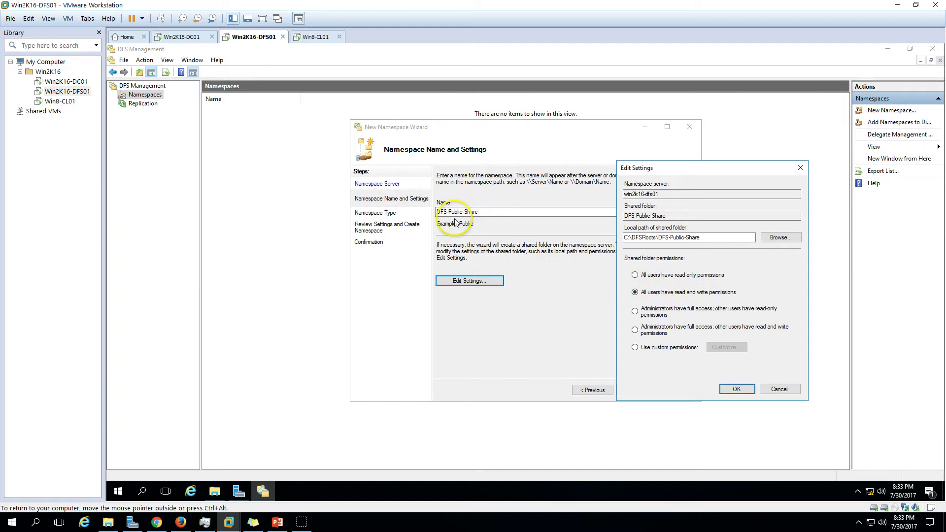
Set the shared folder's local path to D:\DFSRoots\DFS-Public-Share and accept the settings
{"action": "left_click_drag", "start_coordinate": [700, 238], "coordinate": [602, 252]}
{"action": "left_click", "coordinate": [625, 238]}
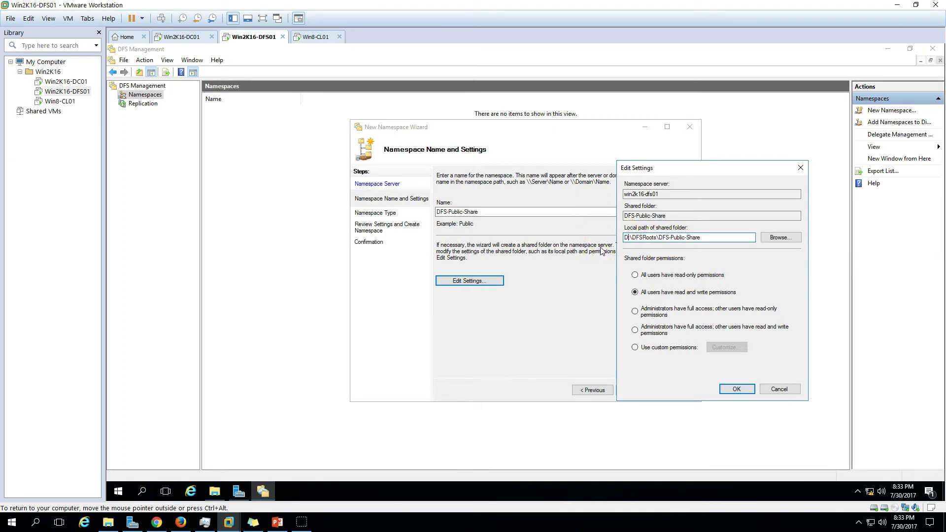
{"action": "left_click", "coordinate": [633, 239]}
{"action": "left_click", "coordinate": [714, 239]}
{"action": "left_click_drag", "start_coordinate": [671, 239], "coordinate": [616, 242]}
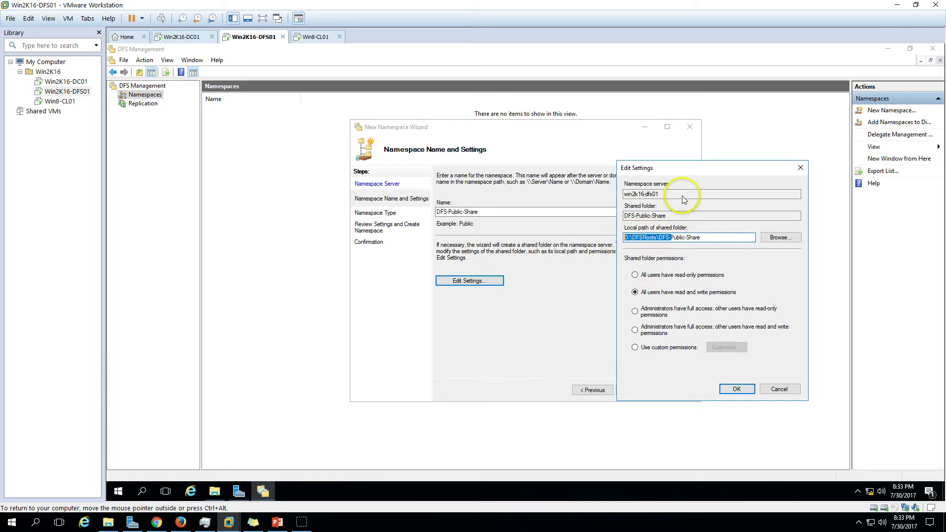
{"action": "left_click", "coordinate": [683, 195]}
{"action": "left_click", "coordinate": [734, 390]}
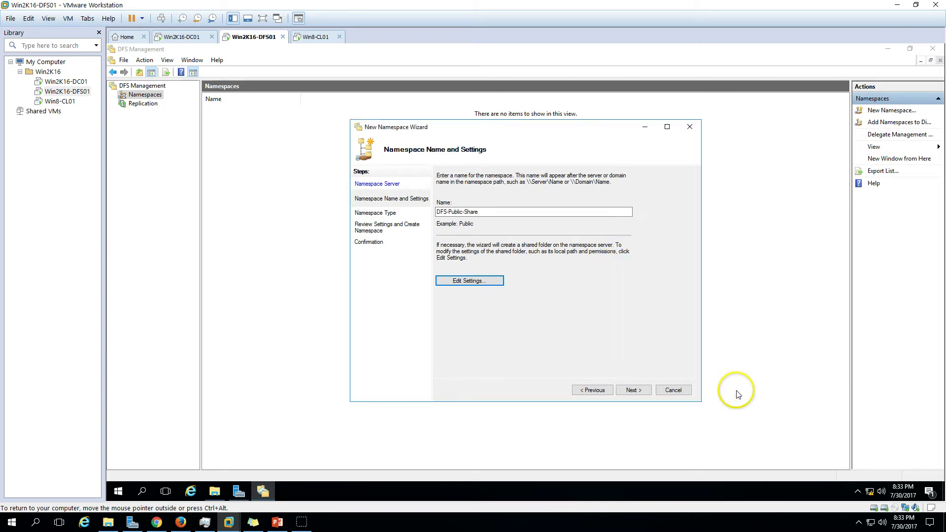
Compare namespace types, settling on domain-based (Windows Server 2008 mode) at \\VICTORINFOSOL.COM\DFS-Public-Share
{"action": "left_click", "coordinate": [633, 390]}
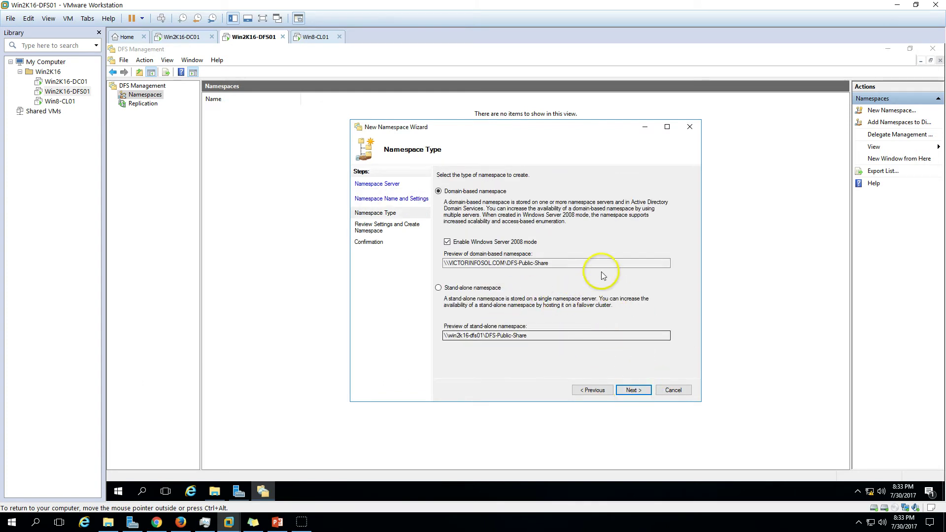
{"action": "left_click", "coordinate": [454, 289]}
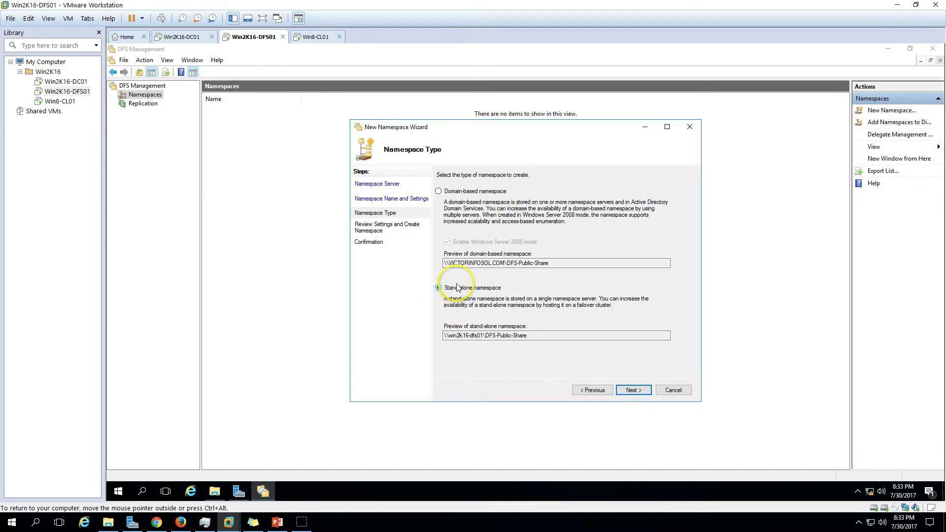
{"action": "left_click", "coordinate": [468, 197]}
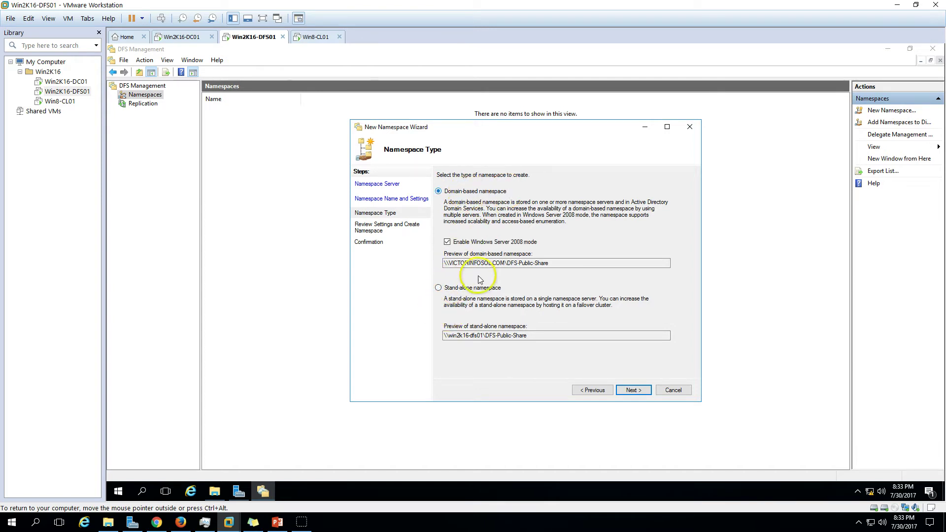
{"action": "left_click", "coordinate": [566, 263]}
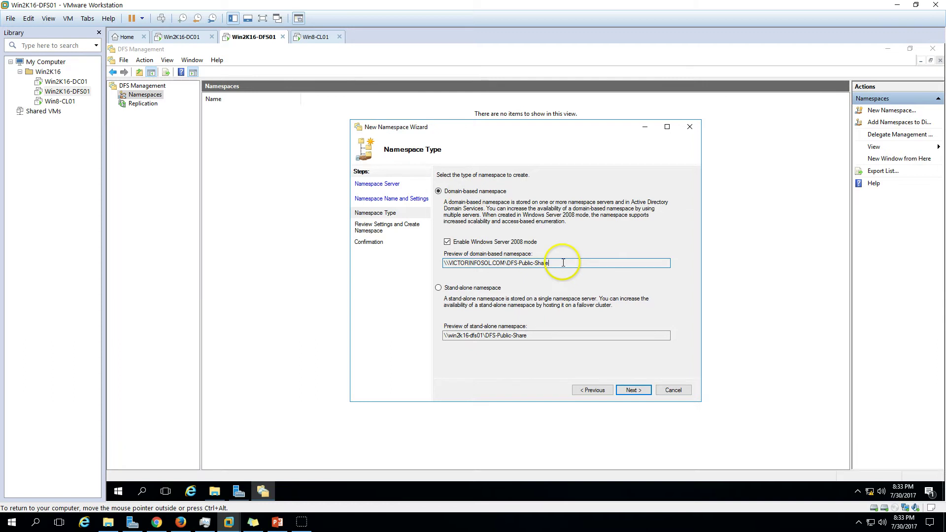
{"action": "left_click", "coordinate": [468, 289]}
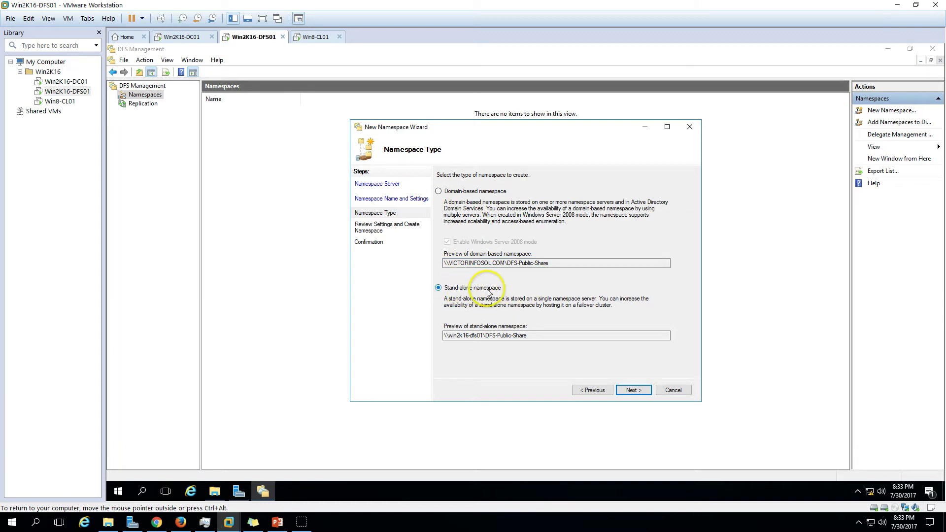
{"action": "left_click", "coordinate": [533, 336]}
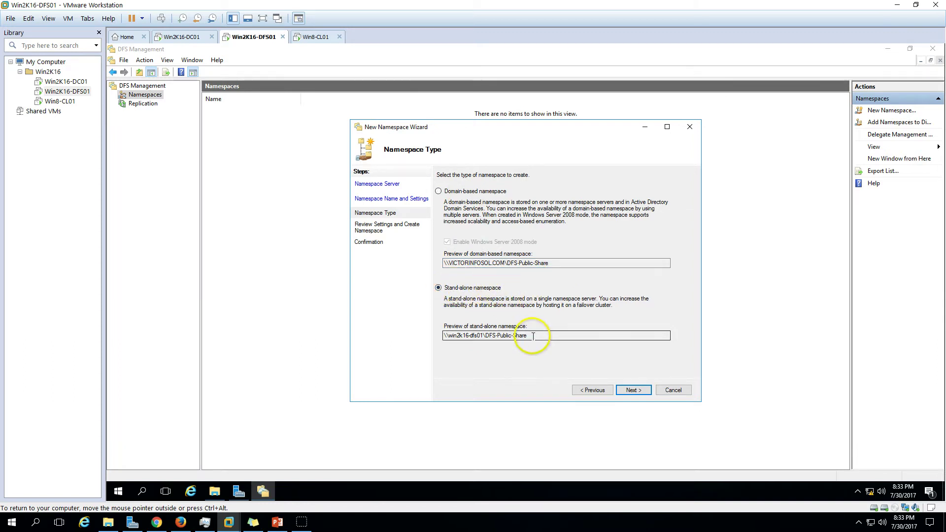
{"action": "mouse_move", "coordinate": [533, 336]}
{"action": "left_mouse_down"}
{"action": "mouse_move", "coordinate": [433, 333]}
{"action": "mouse_move", "coordinate": [533, 335]}
{"action": "left_mouse_up"}
{"action": "left_click", "coordinate": [486, 336]}
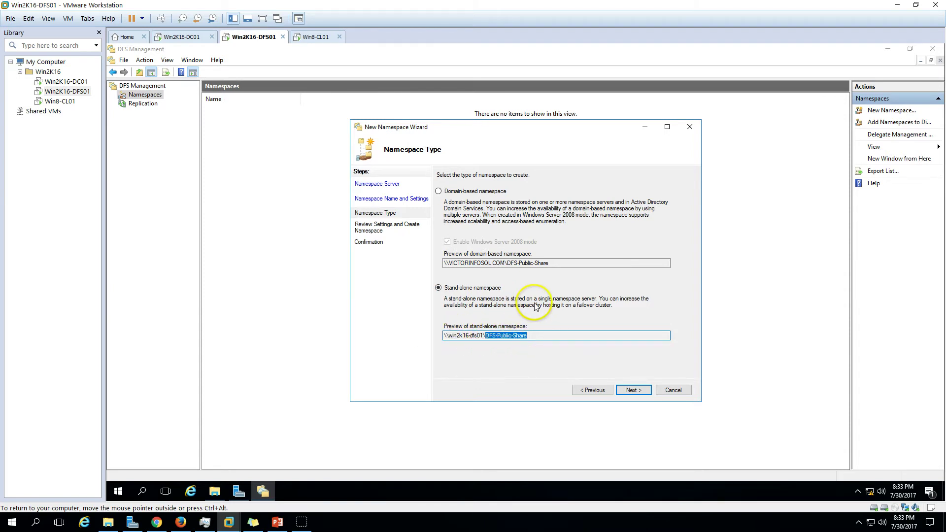
{"action": "left_click", "coordinate": [451, 191]}
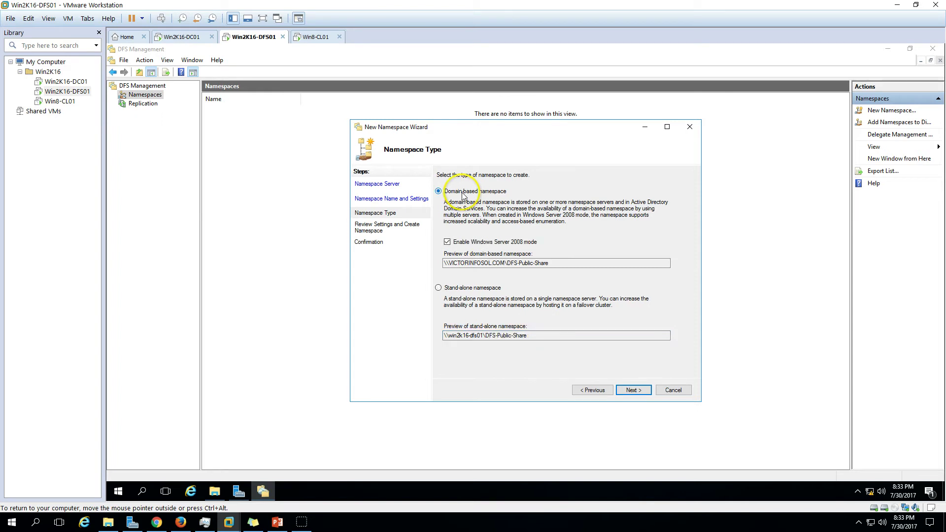
{"action": "left_click_drag", "start_coordinate": [503, 264], "coordinate": [434, 264]}
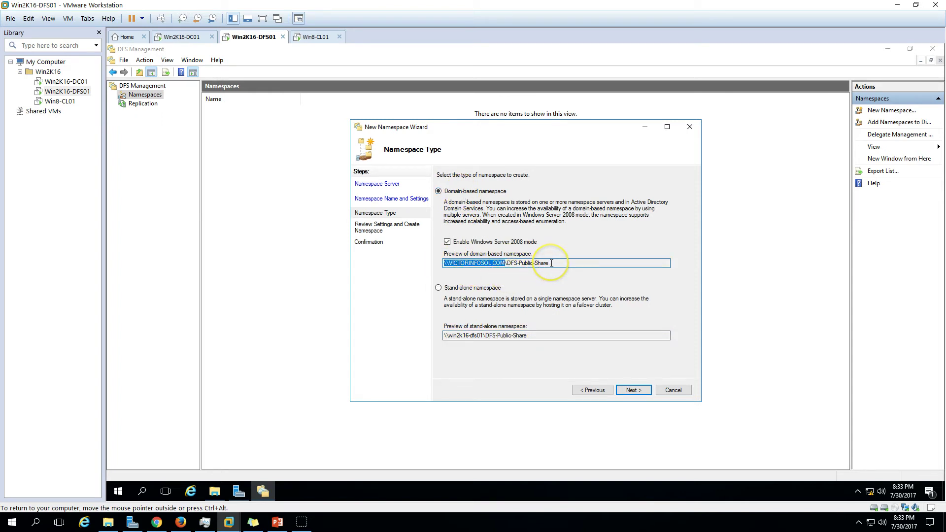
{"action": "left_click_drag", "start_coordinate": [551, 264], "coordinate": [539, 265]}
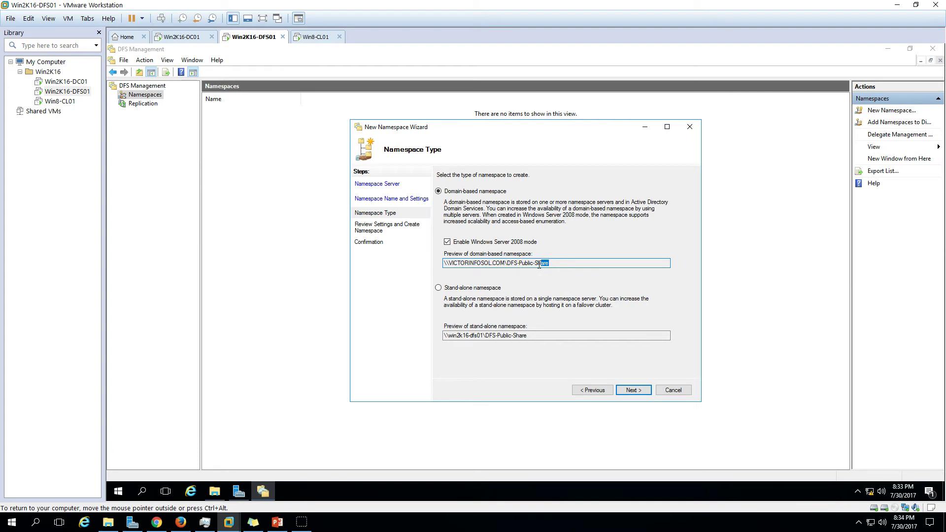
{"action": "left_click_drag", "start_coordinate": [566, 262], "coordinate": [428, 264]}
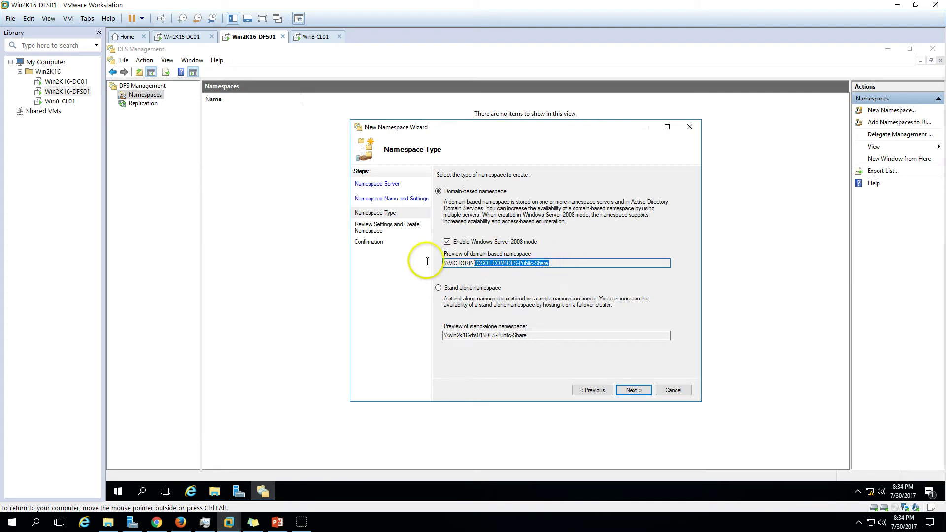
Review the settings, create the DFS-Public-Share namespace, and close the wizard
{"action": "left_click", "coordinate": [634, 390]}
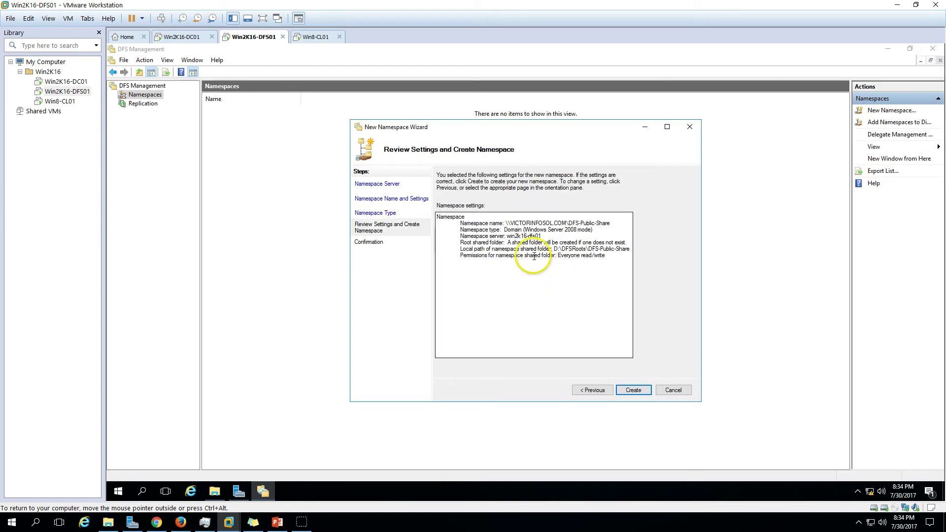
{"action": "left_click", "coordinate": [637, 390]}
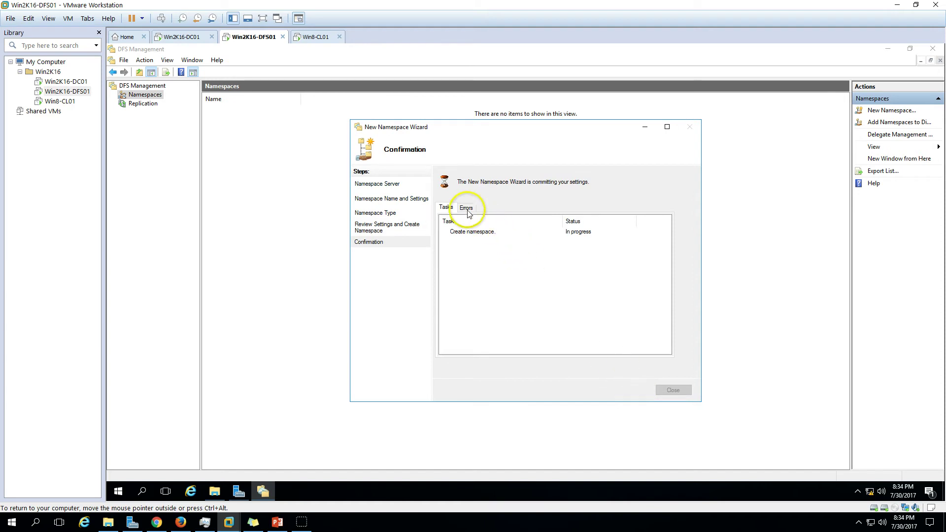
{"action": "left_click", "coordinate": [468, 236]}
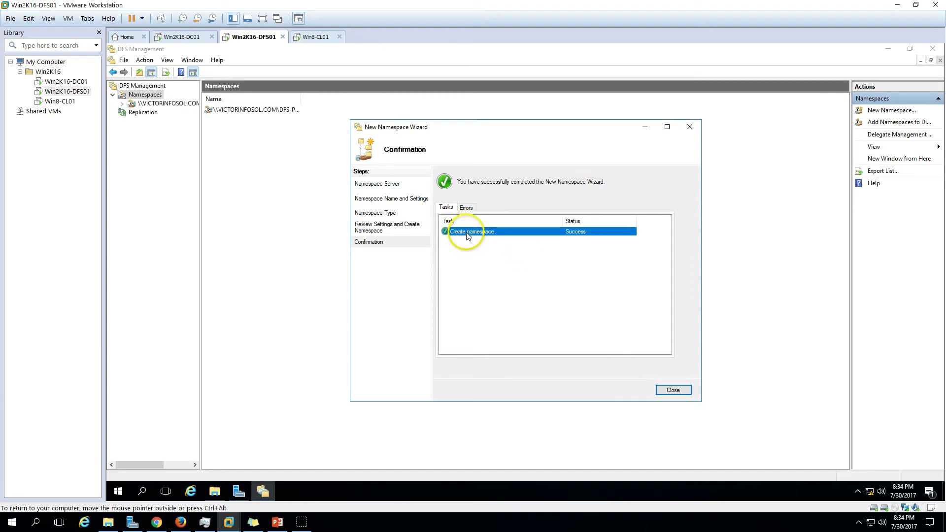
{"action": "left_click", "coordinate": [680, 392]}
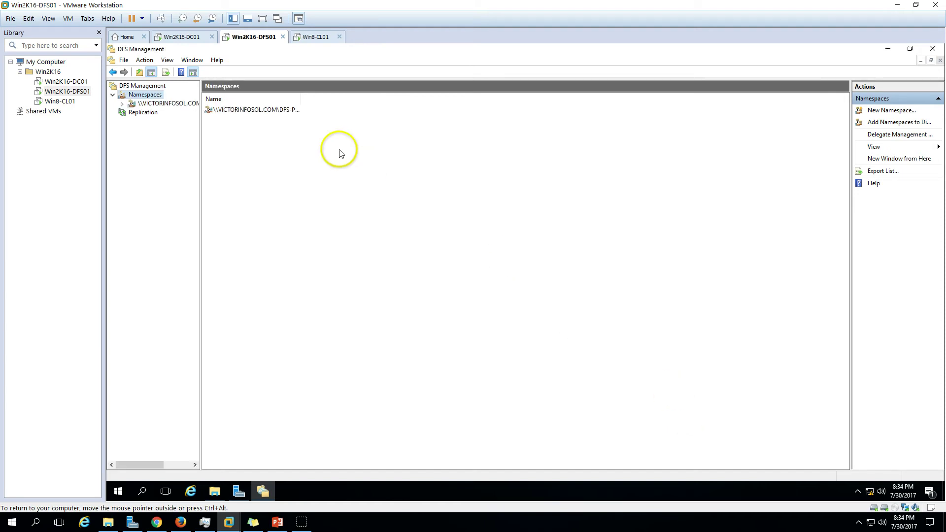
Open DFS-Public-Share and review its Namespace Servers tab: one enabled server in site NOIDA
{"action": "double_click", "coordinate": [300, 98]}
{"action": "left_click", "coordinate": [300, 112]}
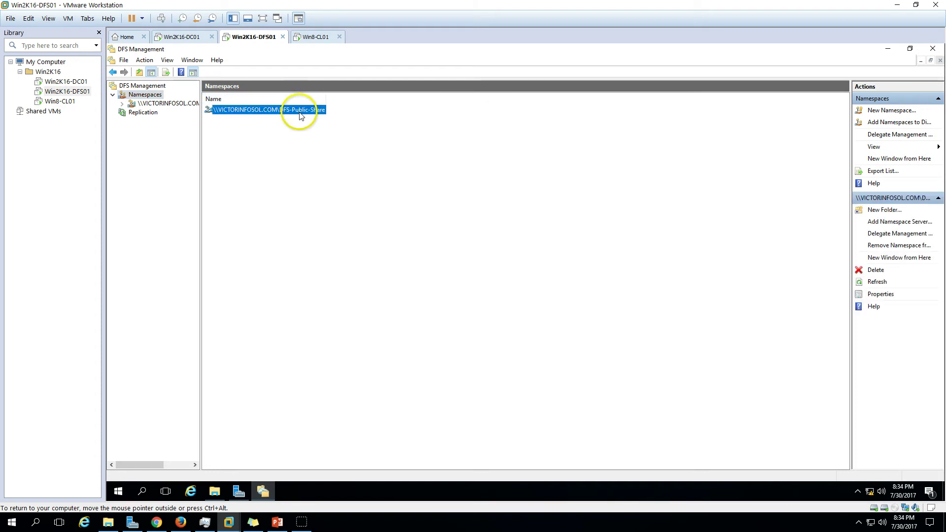
{"action": "left_click", "coordinate": [157, 107]}
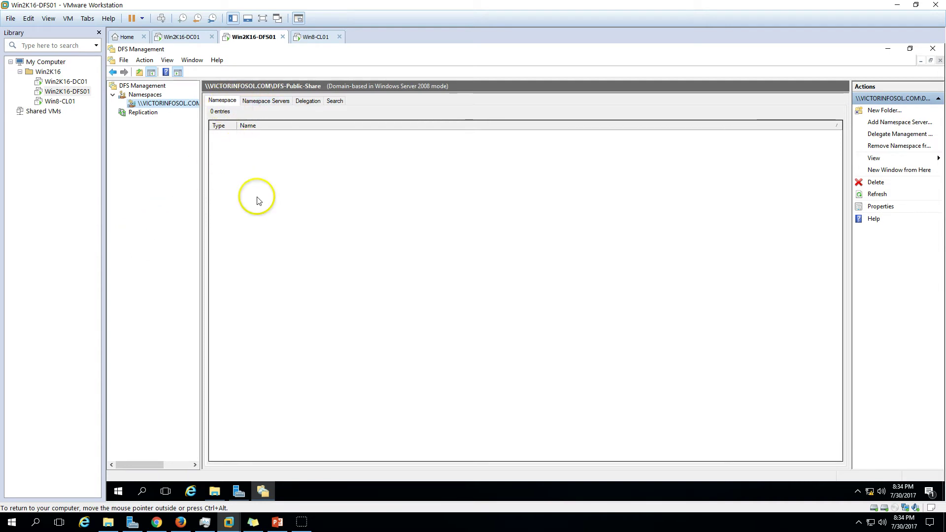
{"action": "left_click", "coordinate": [266, 100]}
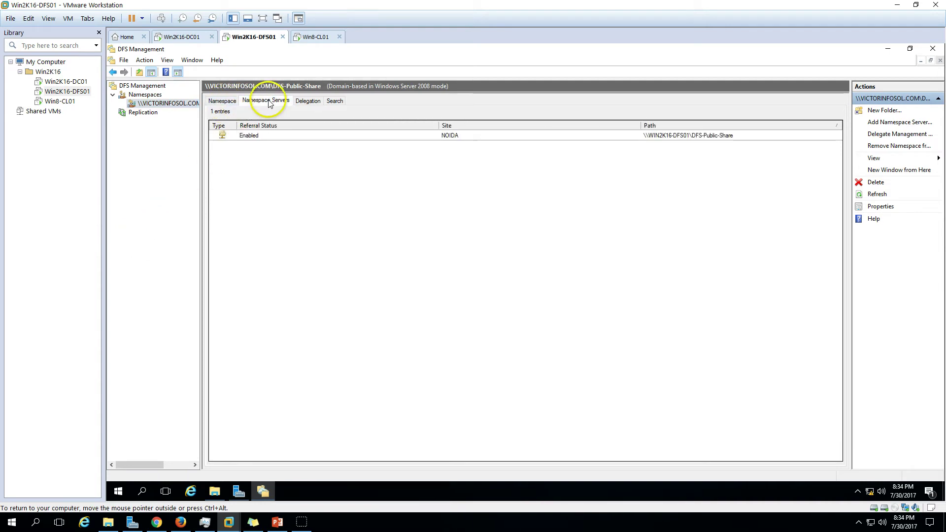
{"action": "left_click", "coordinate": [278, 136]}
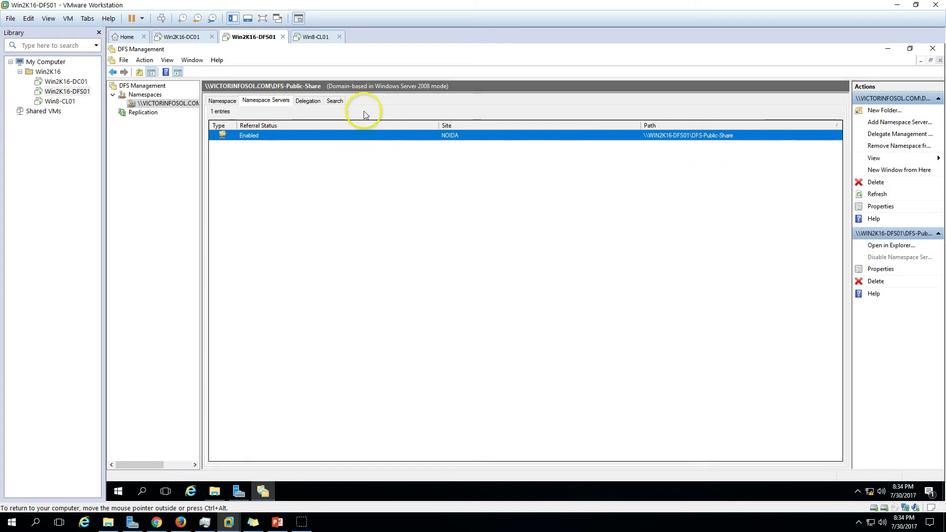
Review the namespace's Delegation permissions and Search tab, then return to Namespace Servers
{"action": "left_click", "coordinate": [308, 101]}
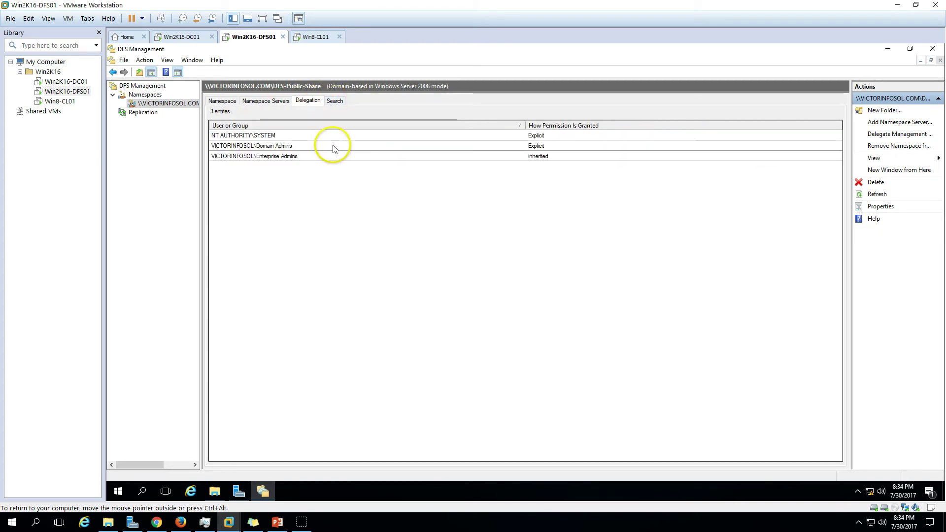
{"action": "left_click", "coordinate": [334, 146]}
{"action": "left_click", "coordinate": [333, 136]}
{"action": "left_click", "coordinate": [334, 100]}
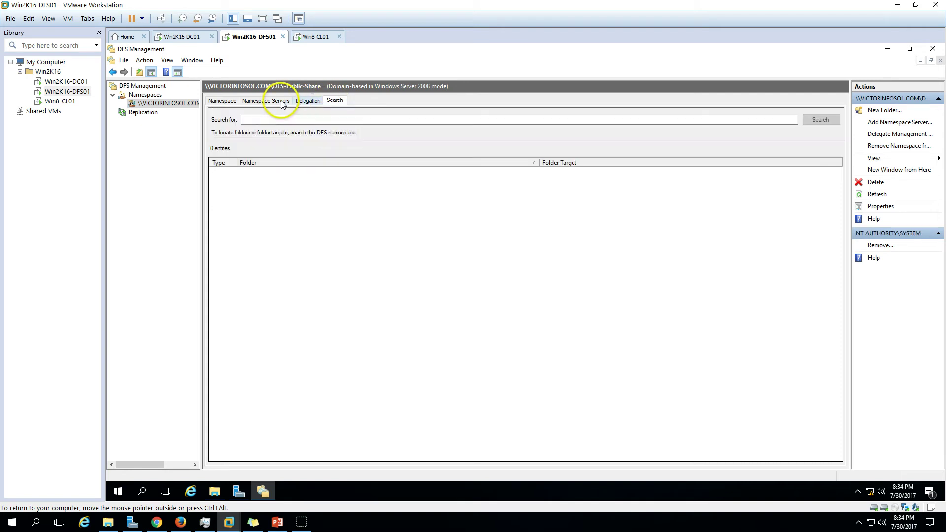
{"action": "left_click", "coordinate": [266, 100]}
Switch to the Win8-CL01 client and bring up the Win+X quick tools menu
{"action": "left_click", "coordinate": [316, 37]}
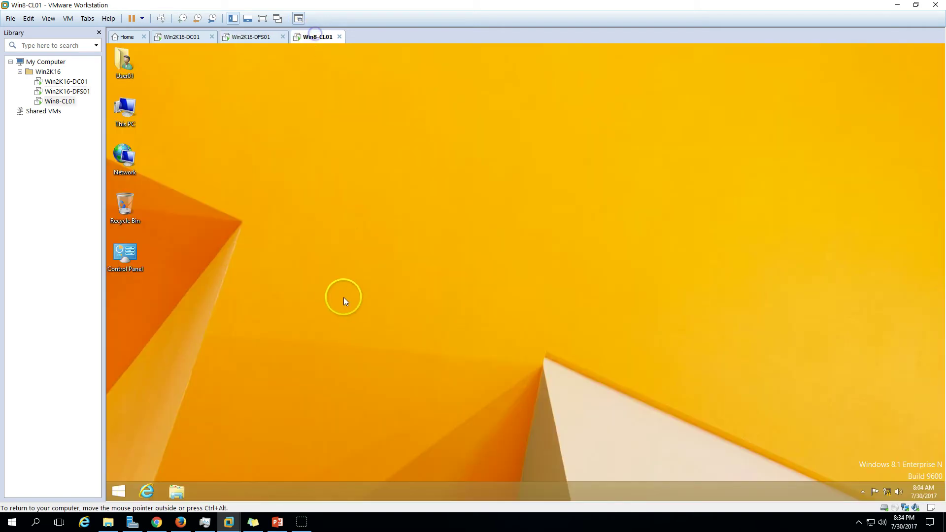
{"action": "right_click", "coordinate": [126, 481]}
{"action": "right_click", "coordinate": [119, 491]}
Run \\victorinfosol.com, refresh the domain share listing, and close it
{"action": "left_click", "coordinate": [144, 462]}
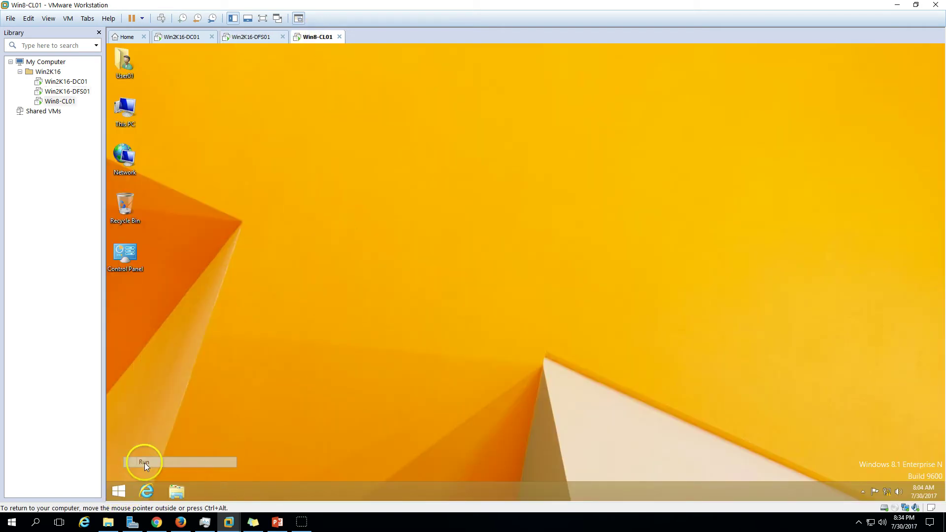
{"action": "key", "text": "Return"}
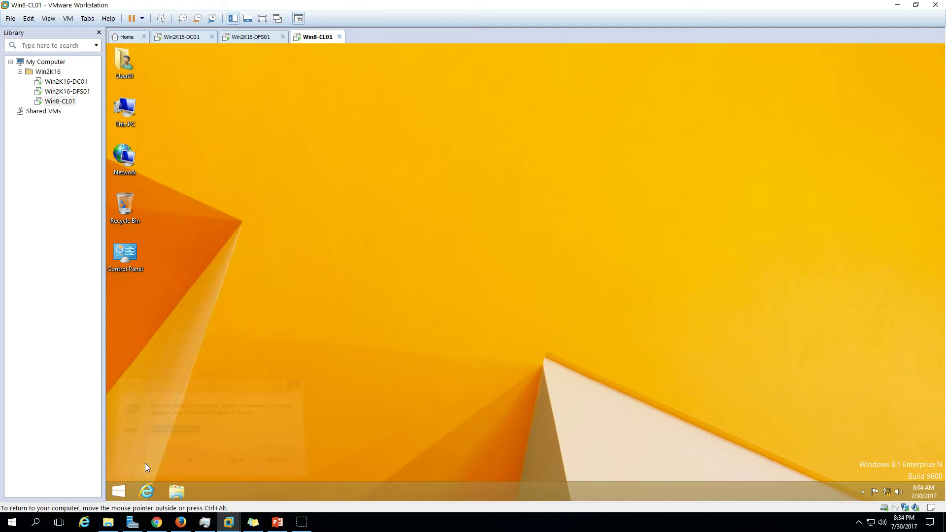
{"action": "right_click", "coordinate": [467, 245]}
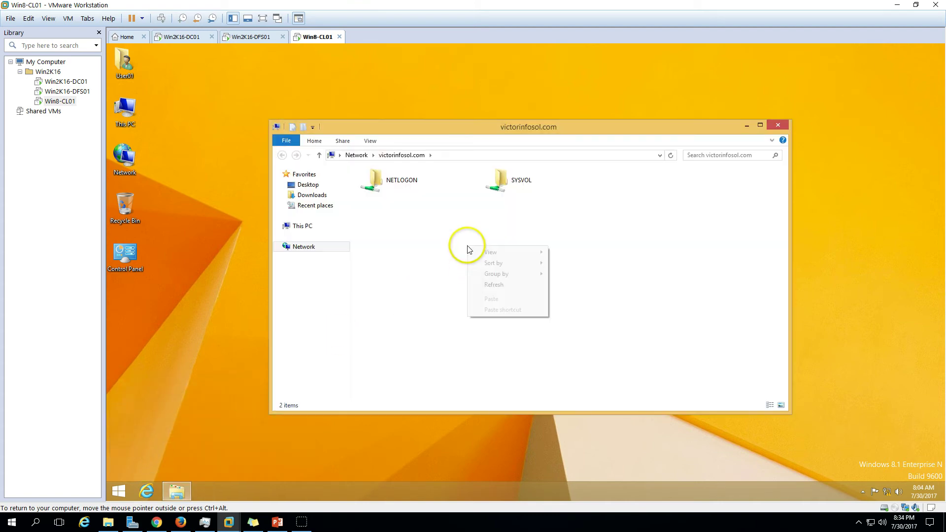
{"action": "left_click", "coordinate": [488, 285]}
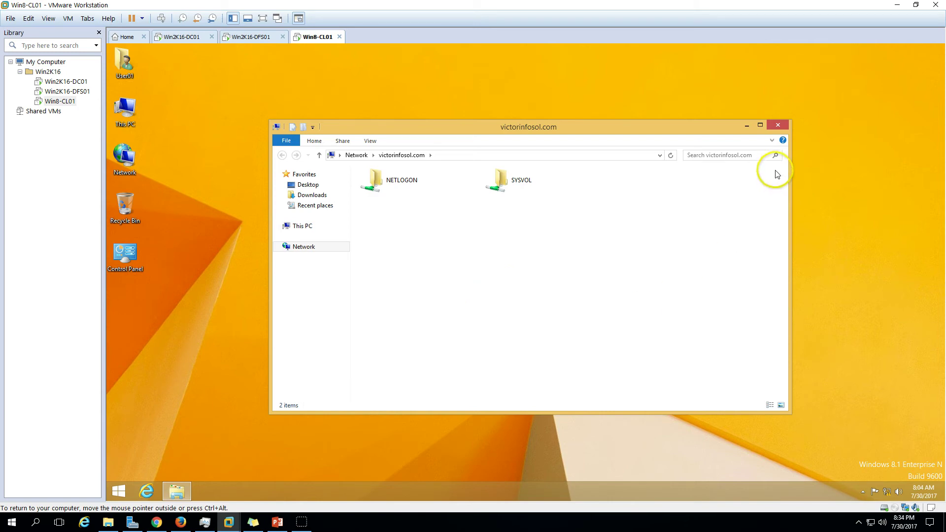
{"action": "left_click", "coordinate": [779, 126]}
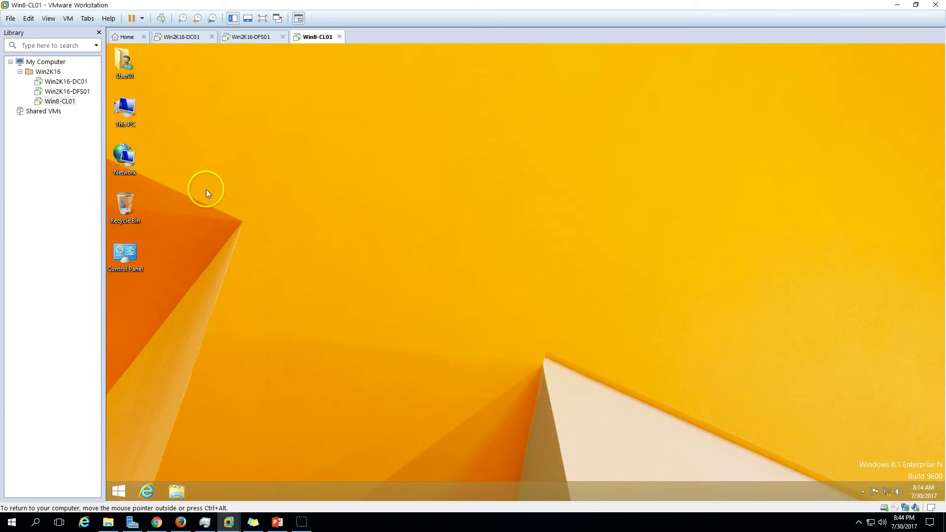
From This PC, navigate to \\victorinfosol.com\dfs-public-share and open the empty namespace folder
{"action": "double_click", "coordinate": [132, 114]}
{"action": "left_click", "coordinate": [489, 155]}
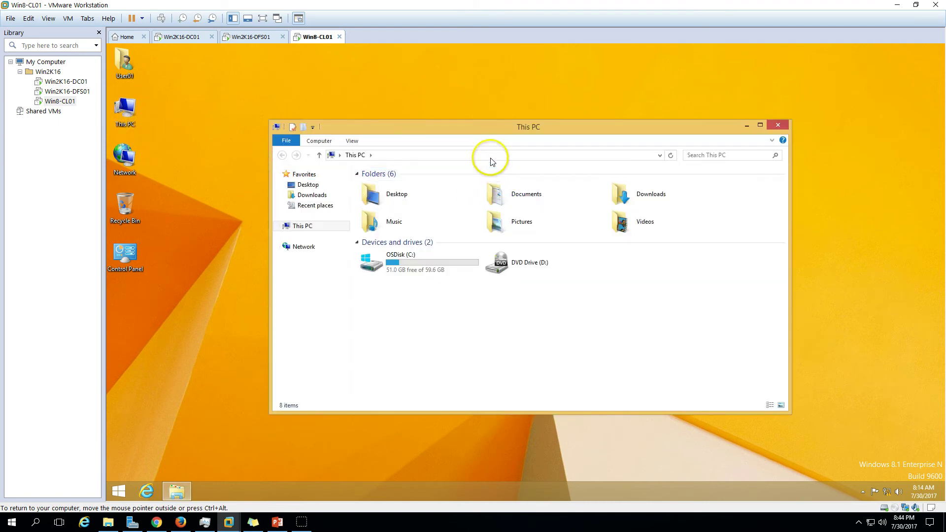
{"action": "type", "text": "\\\\vikas"}
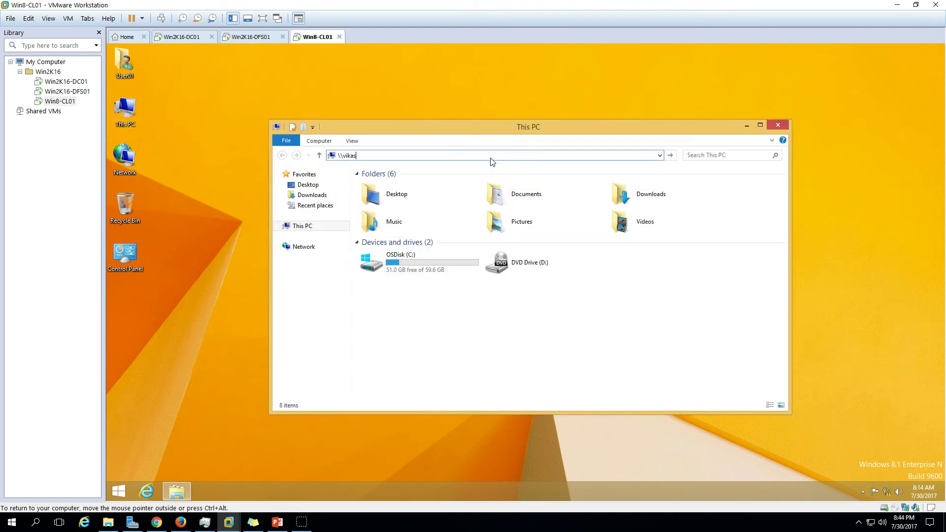
{"action": "key", "text": "BackSpace"}
{"action": "key", "text": "BackSpace"}
{"action": "key", "text": "BackSpace"}
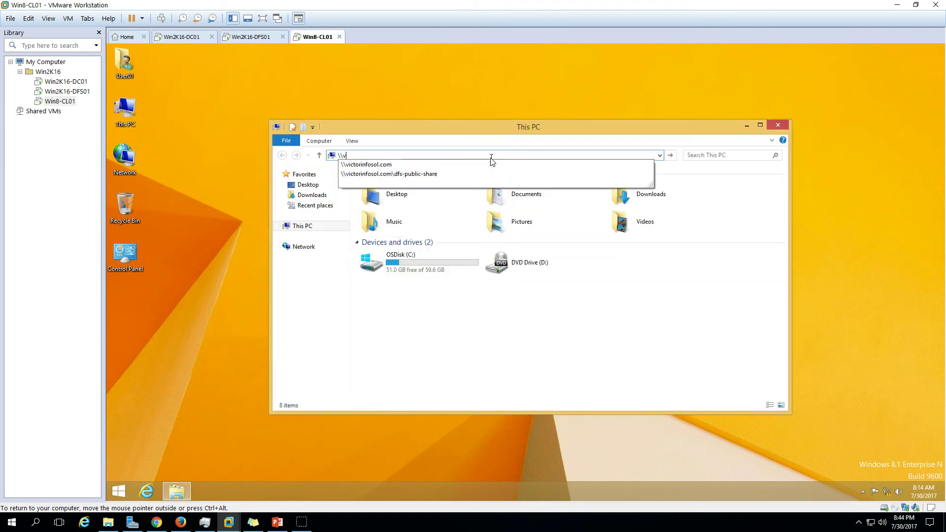
{"action": "key", "text": "Down"}
{"action": "key", "text": "Down"}
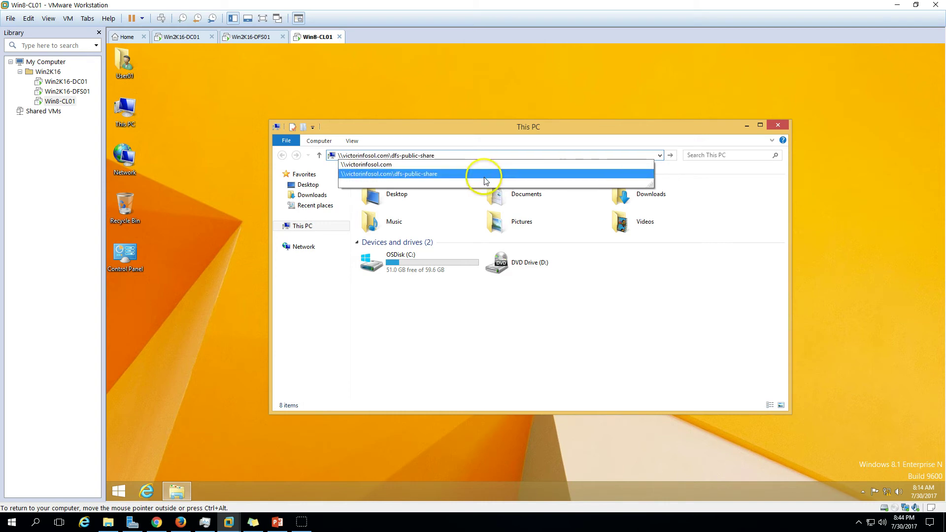
{"action": "left_click", "coordinate": [485, 177]}
On the DFS server, review the DFS-Public-Share namespace Properties: Domain (Windows Server 2008 mode), 0 folders
{"action": "left_click", "coordinate": [249, 39]}
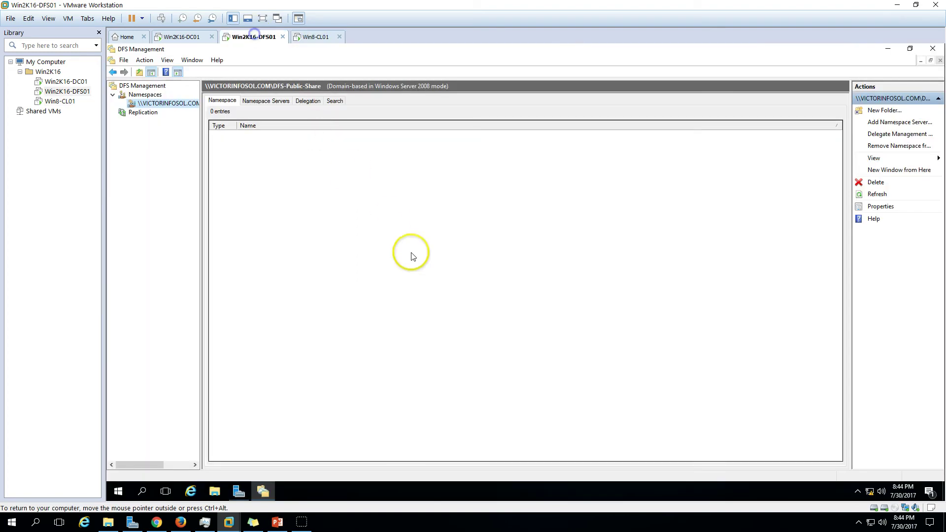
{"action": "right_click", "coordinate": [148, 105]}
{"action": "left_click", "coordinate": [183, 207]}
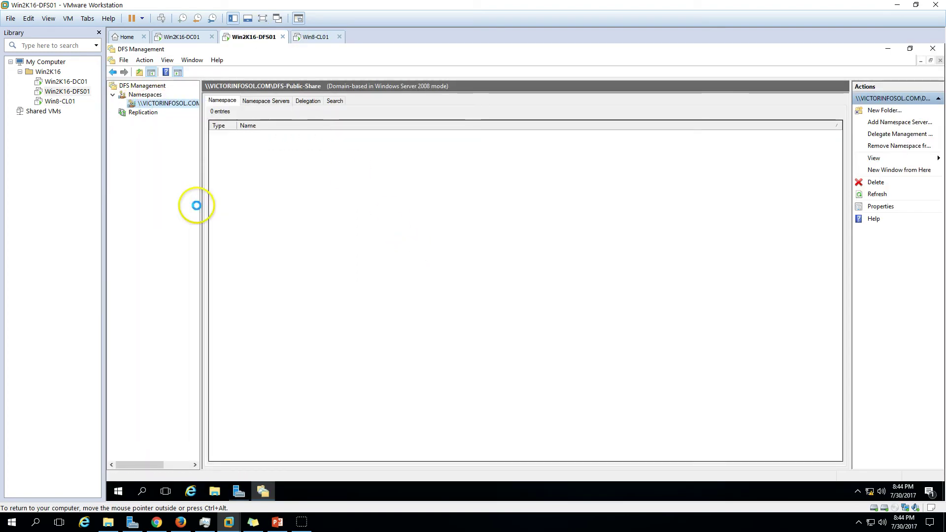
{"action": "left_click", "coordinate": [459, 193], "text": "shift"}
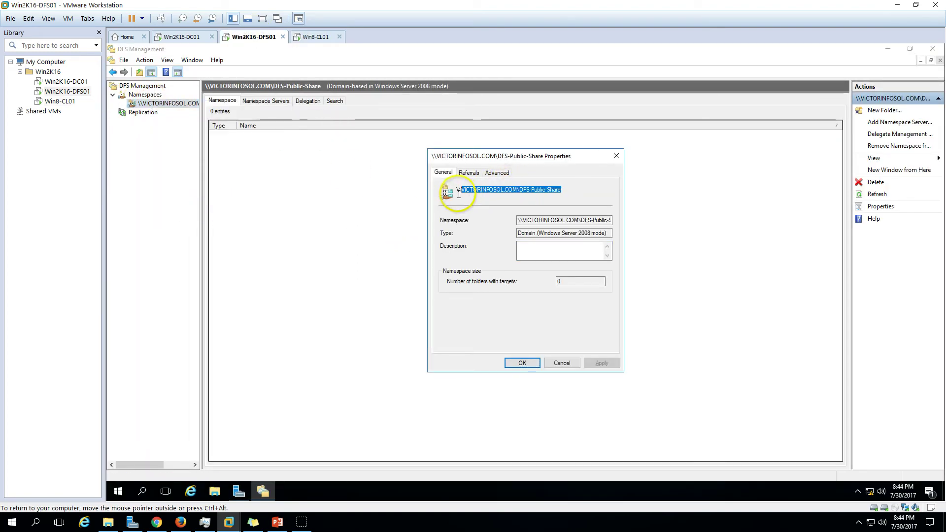
{"action": "left_click_drag", "start_coordinate": [454, 192], "coordinate": [574, 194]}
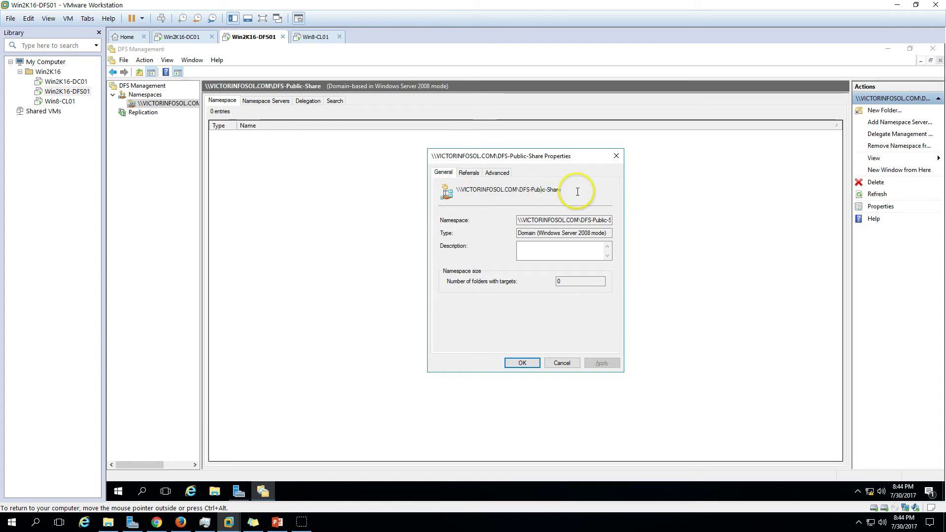
Create a new text document named Test in the client's dfs-public-share folder
{"action": "left_click", "coordinate": [315, 36]}
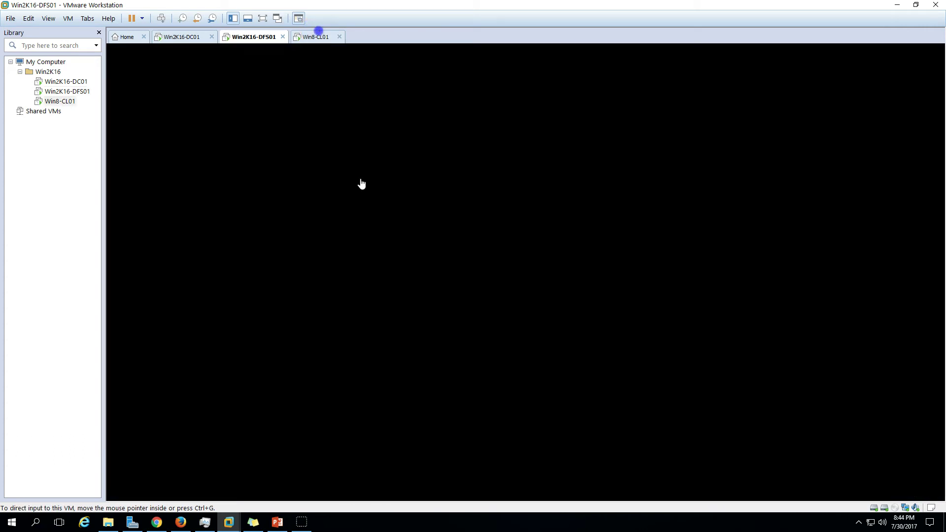
{"action": "right_click", "coordinate": [436, 231]}
{"action": "mouse_move", "coordinate": [471, 330]}
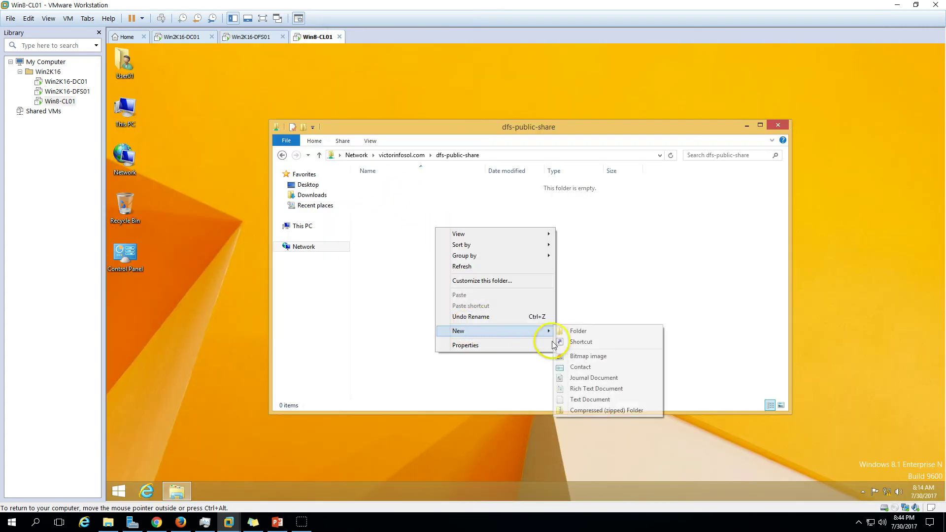
{"action": "left_click", "coordinate": [599, 399]}
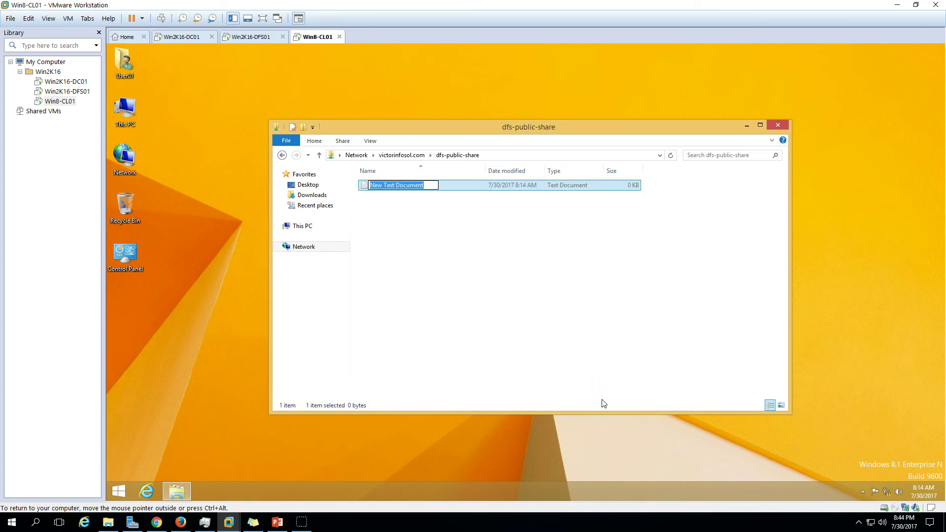
{"action": "type", "text": "Test"}
{"action": "key", "text": "Return"}
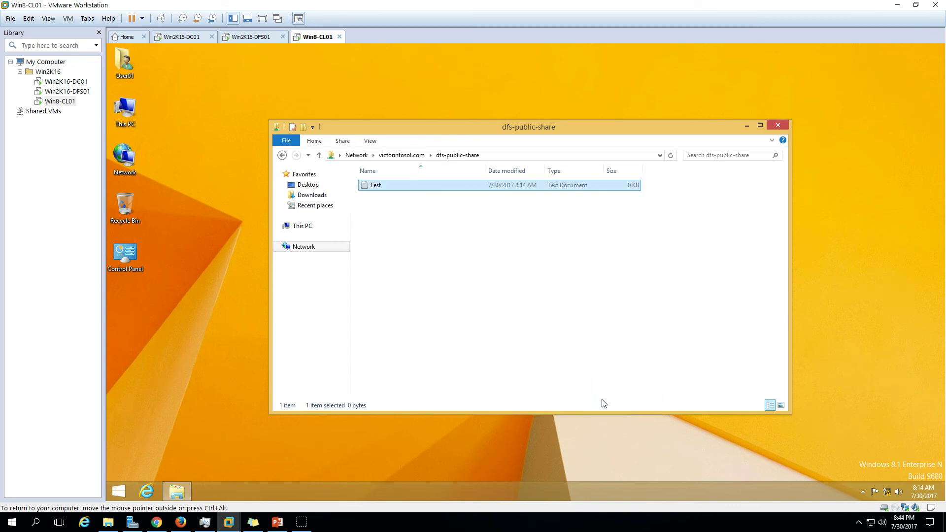
Write a line of test text into Test in Notepad and save it
{"action": "key", "text": "Return"}
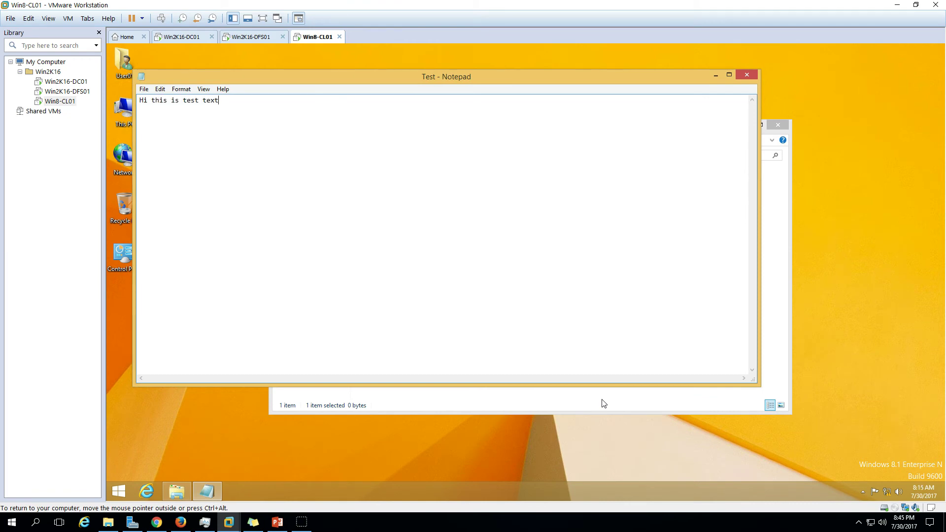
{"action": "key", "text": "alt+F4"}
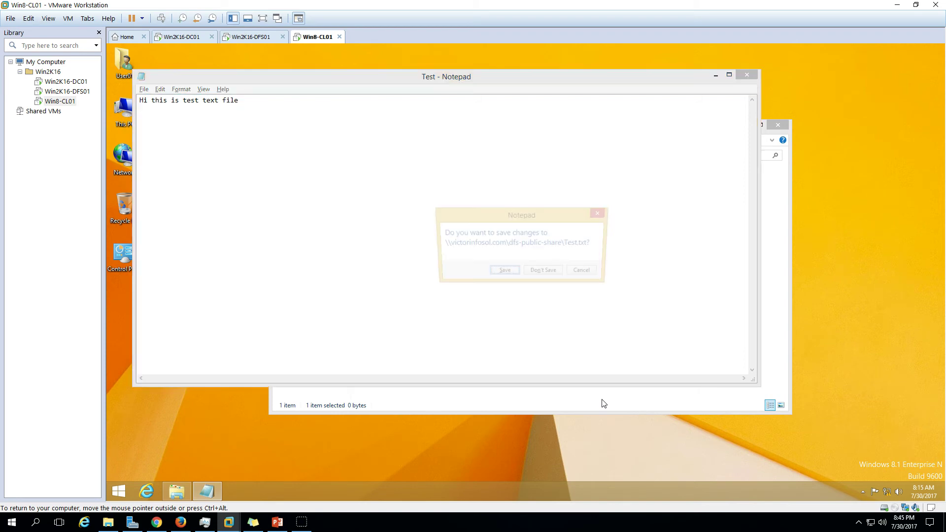
{"action": "key", "text": "n"}
{"action": "left_click", "coordinate": [609, 403]}
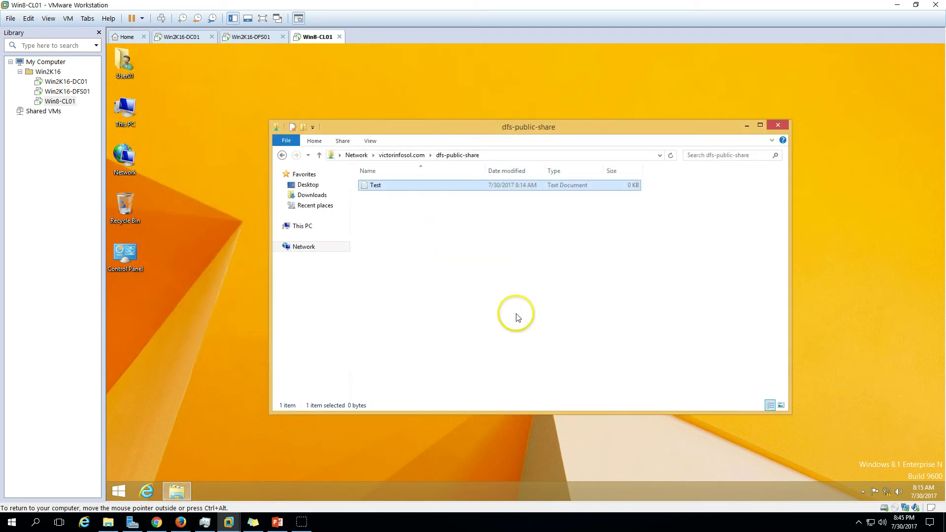
{"action": "left_click", "coordinate": [259, 38]}
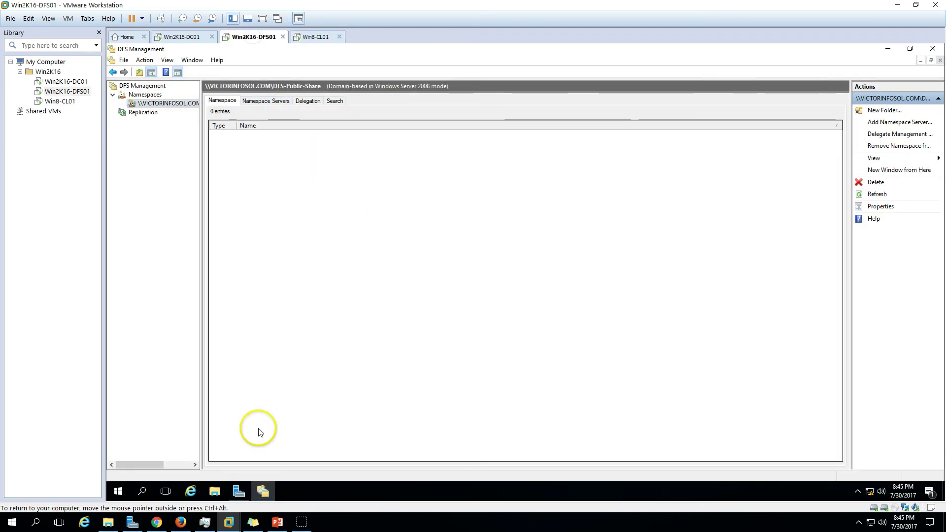
{"action": "left_click", "coordinate": [214, 492]}
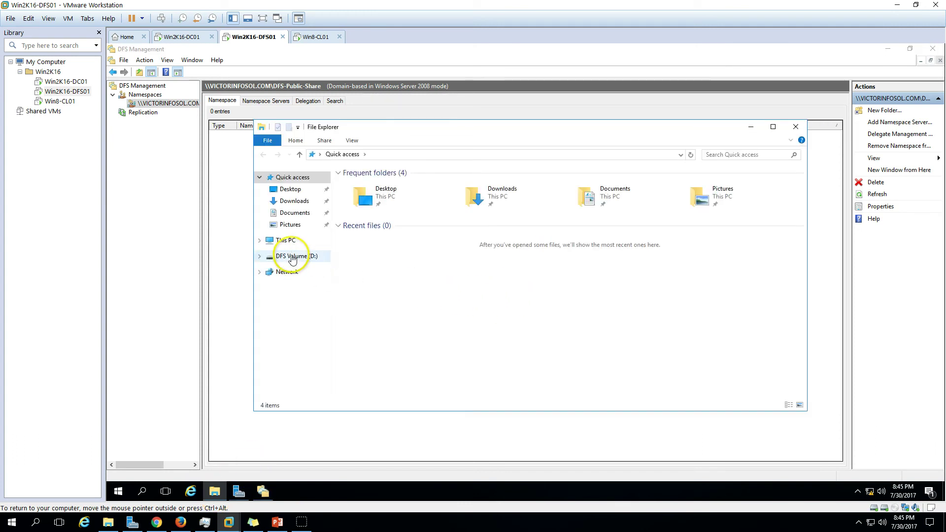
{"action": "left_click", "coordinate": [295, 256]}
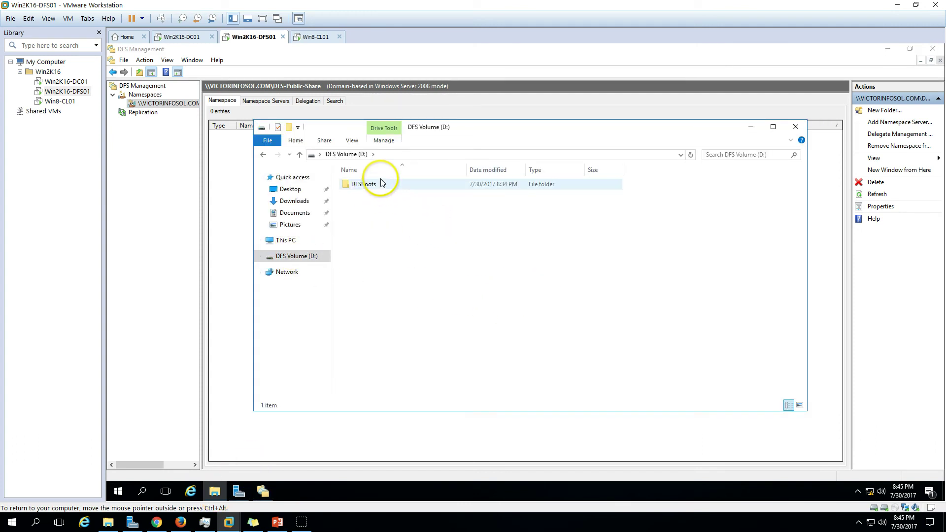
{"action": "left_click", "coordinate": [378, 184]}
{"action": "double_click", "coordinate": [379, 185]}
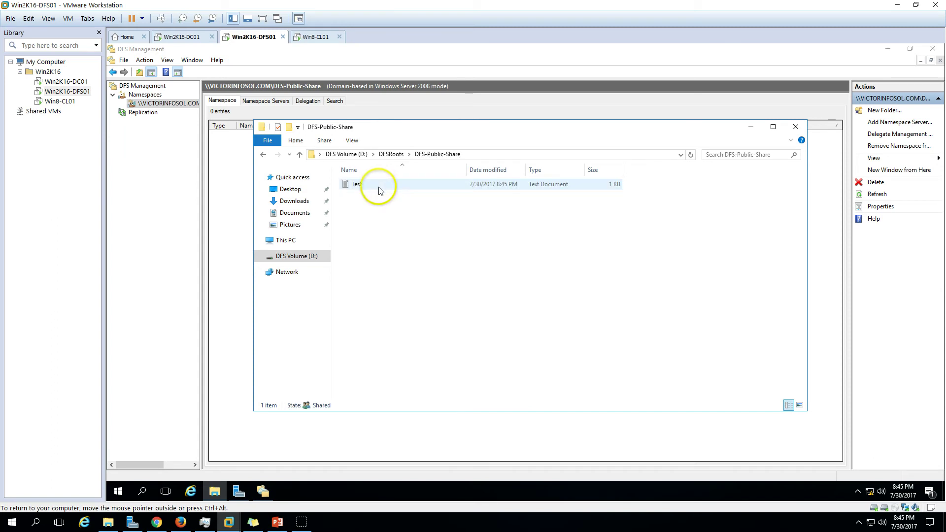
{"action": "double_click", "coordinate": [379, 188]}
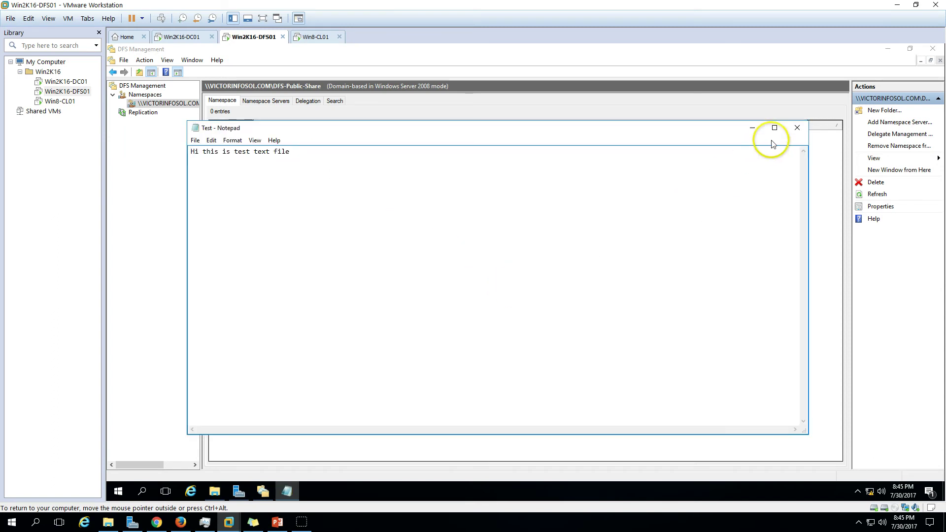
{"action": "left_click", "coordinate": [798, 129]}
{"action": "left_click", "coordinate": [795, 129]}
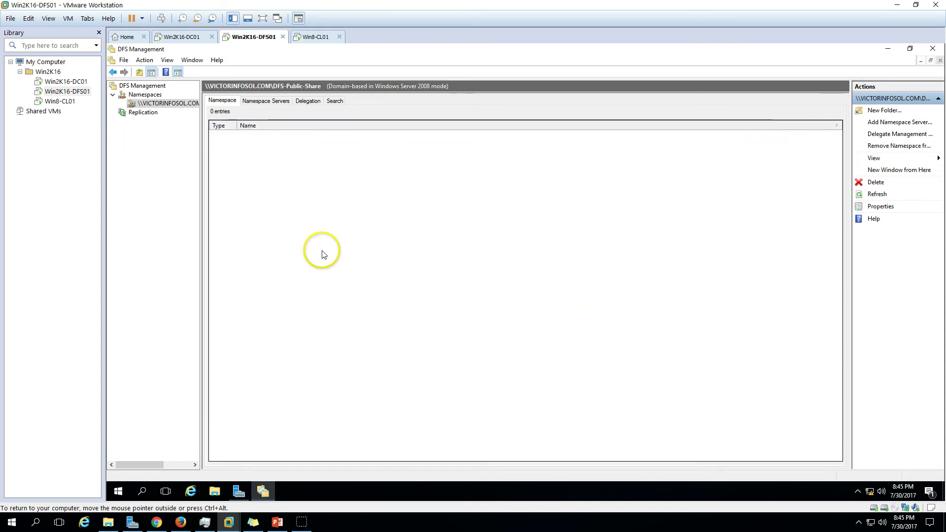
Begin a new namespace folder target, clear the enumeration error, and bring up New Shared Folder for WIN2K16-DFS01
{"action": "left_click", "coordinate": [885, 110]}
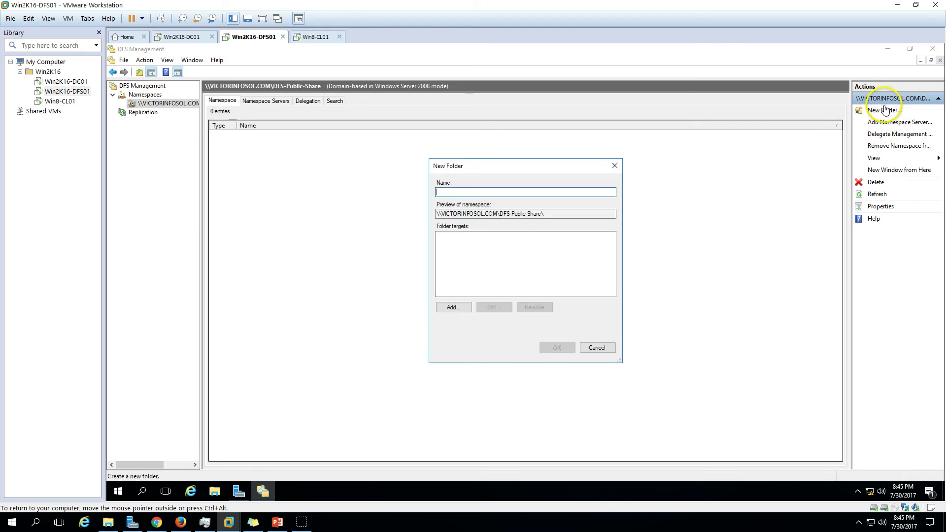
{"action": "left_click", "coordinate": [454, 308]}
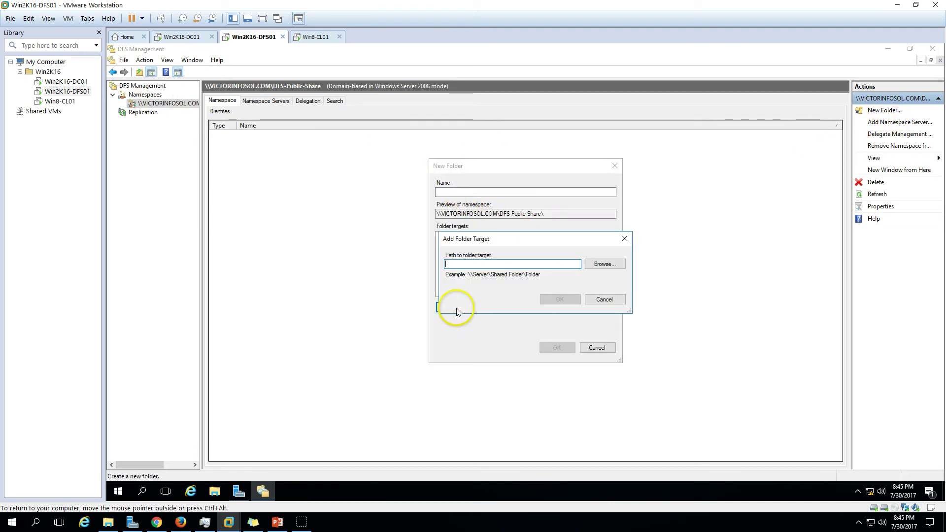
{"action": "left_click", "coordinate": [613, 269]}
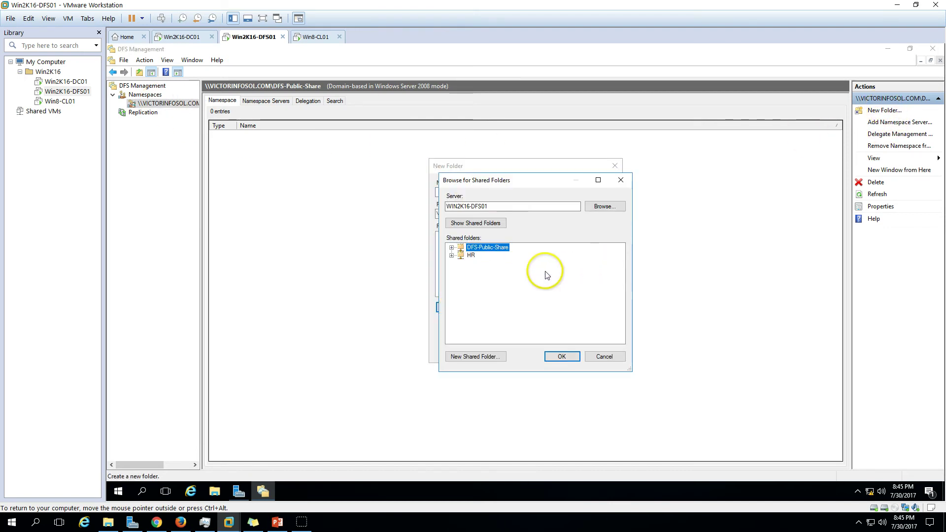
{"action": "left_click", "coordinate": [457, 263]}
{"action": "left_click", "coordinate": [561, 303]}
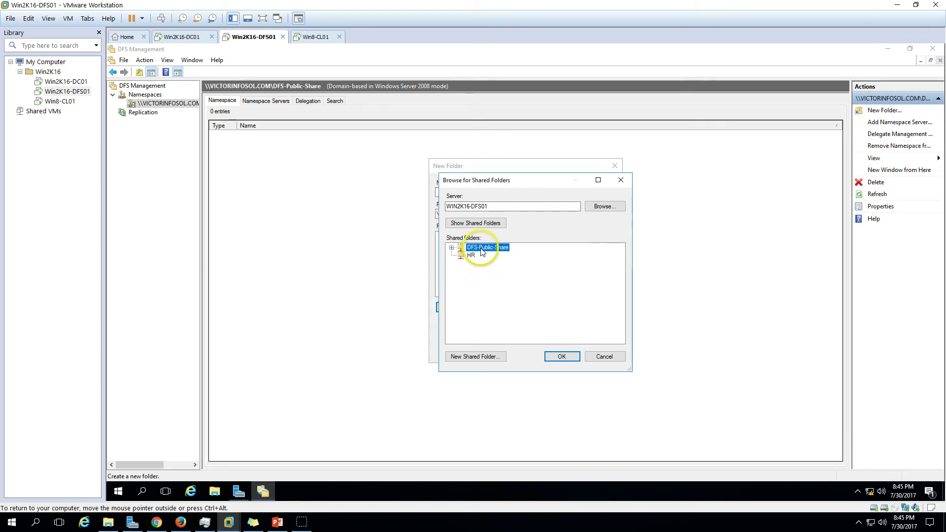
{"action": "left_click", "coordinate": [485, 356]}
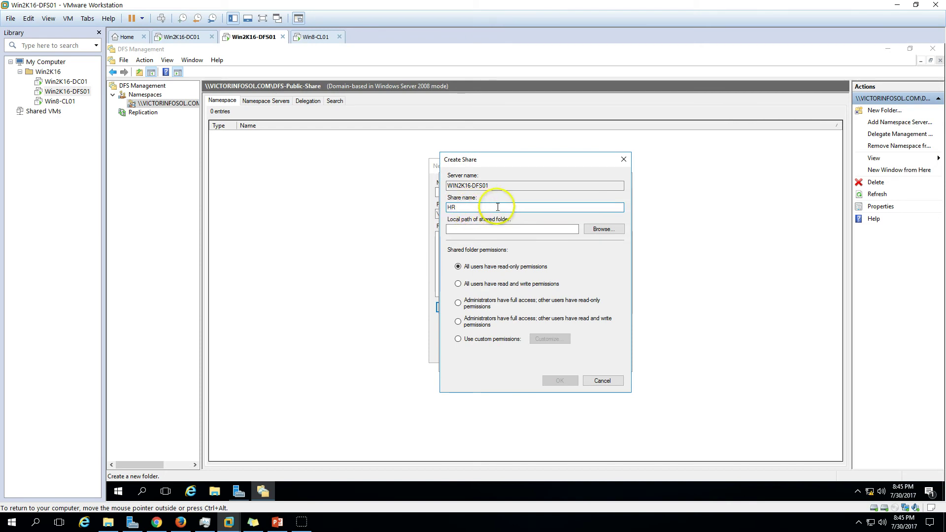
Create an HR folder under d$\DFSRoots\DFS-Public-Share and share it, administrators full access, others read-write
{"action": "left_click", "coordinate": [603, 230]}
{"action": "left_click", "coordinate": [459, 250]}
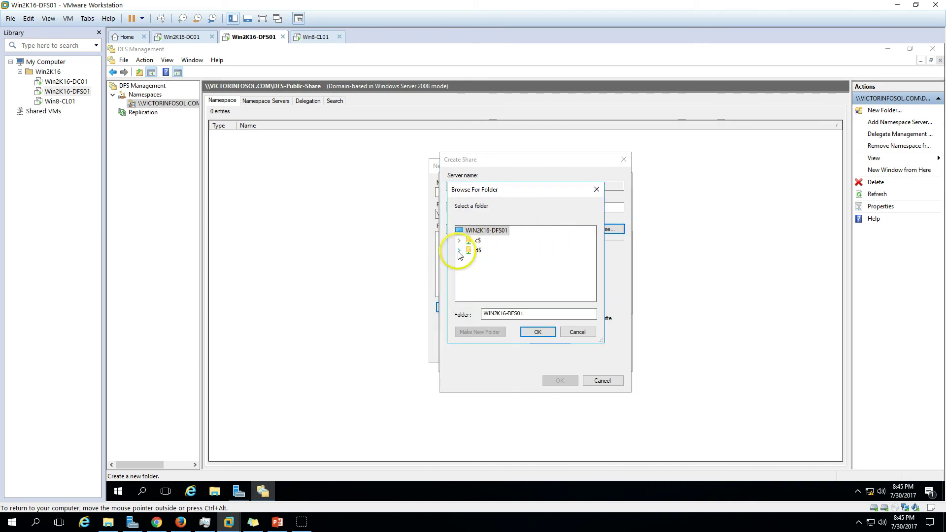
{"action": "left_click", "coordinate": [469, 260]}
{"action": "left_click", "coordinate": [510, 270]}
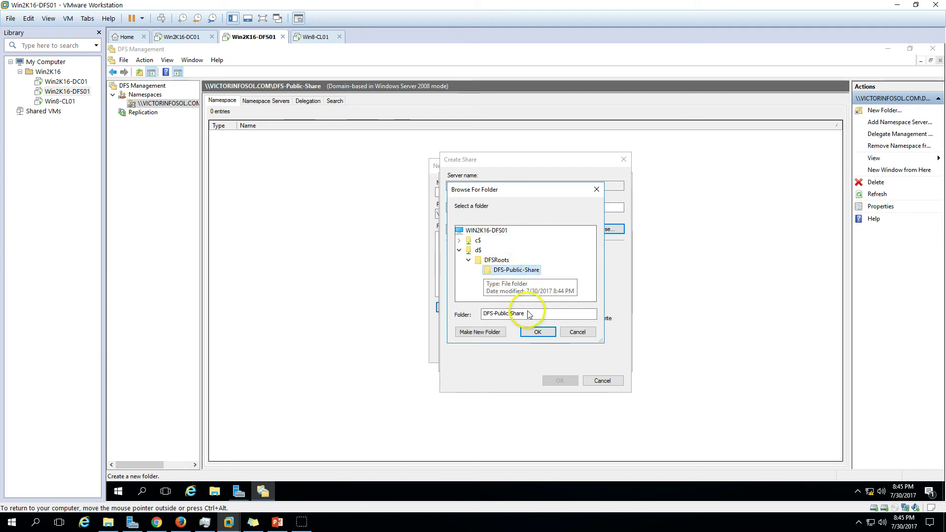
{"action": "left_click", "coordinate": [490, 332]}
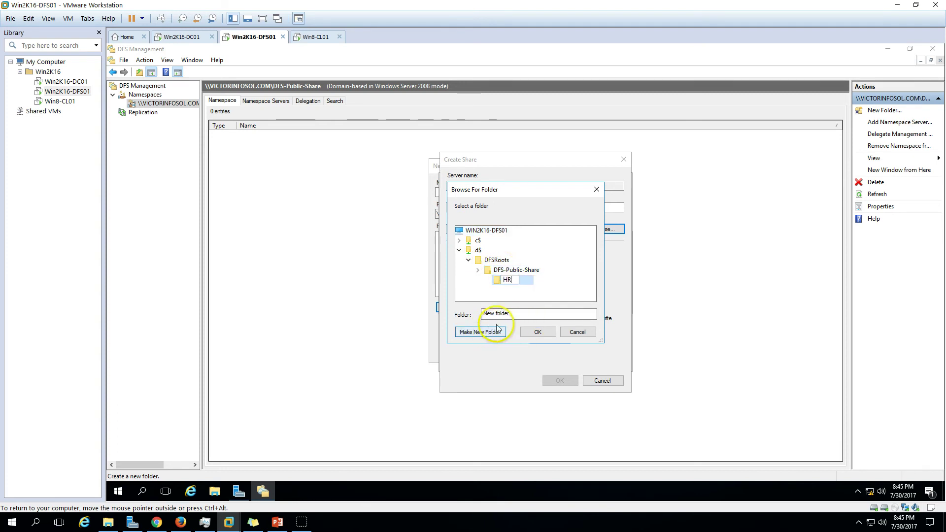
{"action": "type", "text": "HR"}
{"action": "key", "text": "Return"}
{"action": "left_click", "coordinate": [544, 333]}
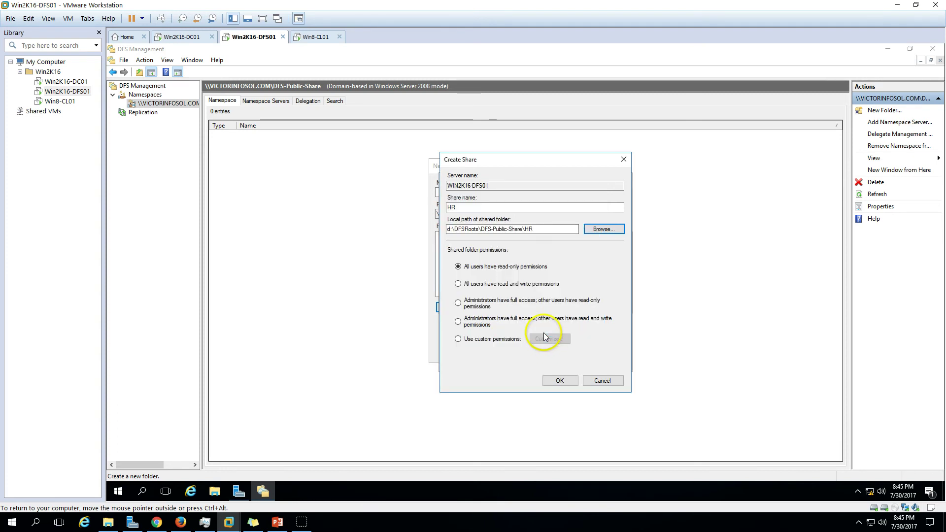
{"action": "left_click", "coordinate": [541, 233]}
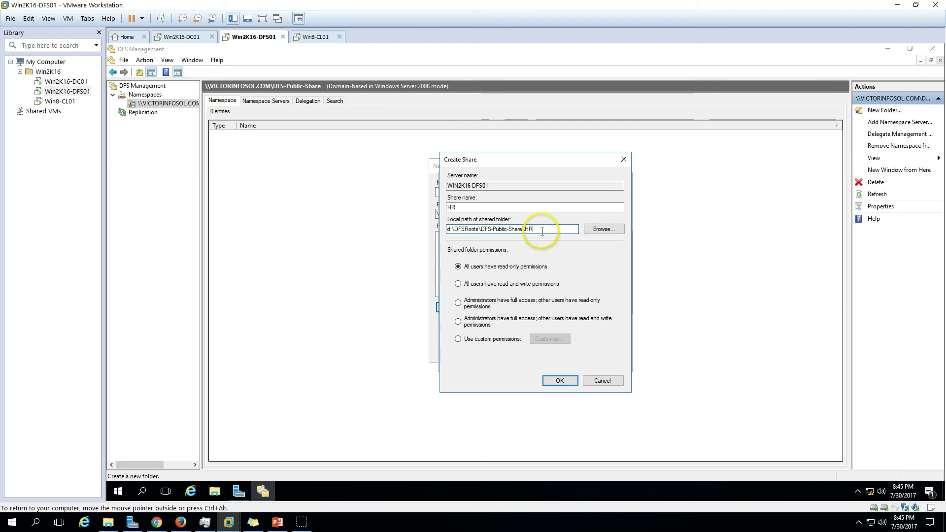
{"action": "left_click", "coordinate": [476, 323]}
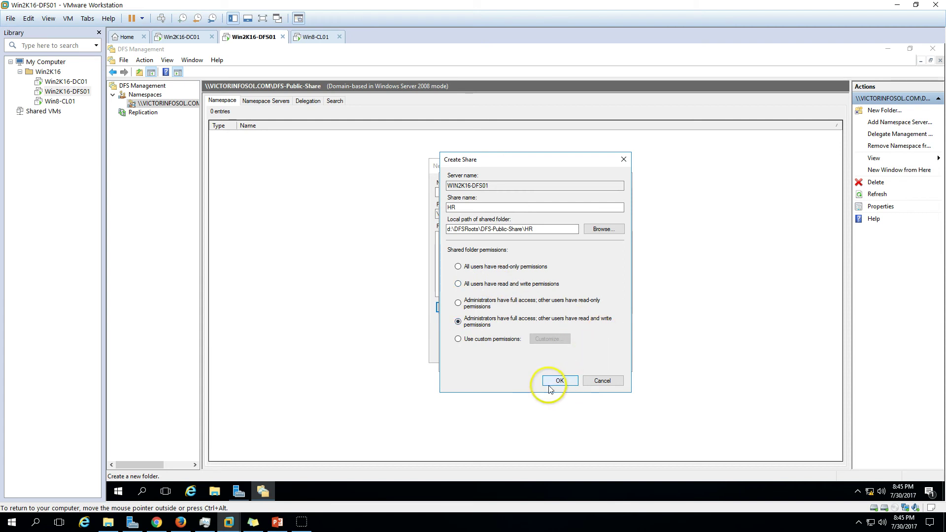
{"action": "left_click", "coordinate": [558, 382]}
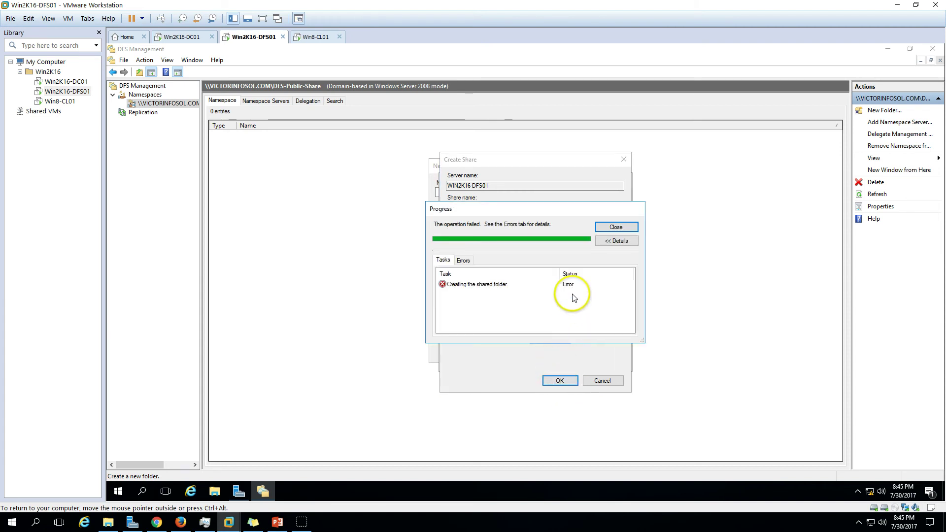
After the failed task, rename the HR folder to IT and create the IT share
{"action": "left_click", "coordinate": [512, 285]}
{"action": "left_click", "coordinate": [617, 227]}
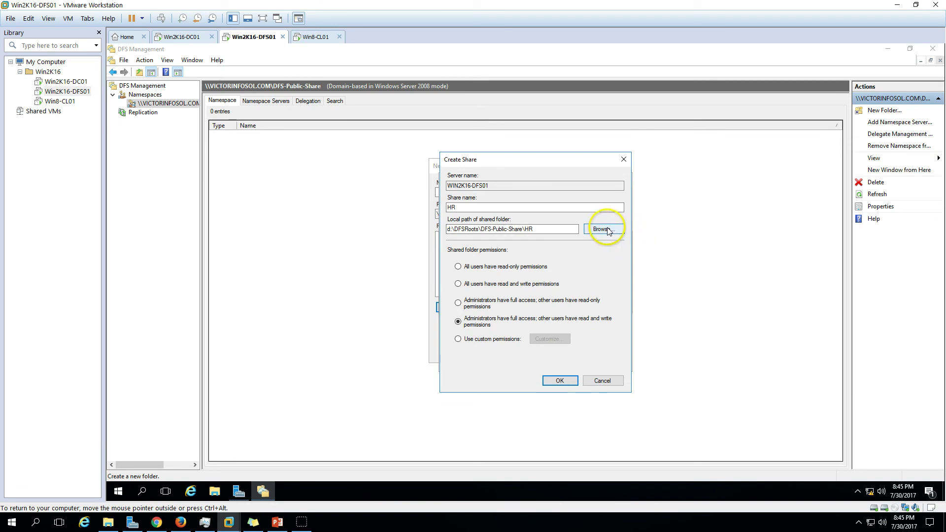
{"action": "left_click", "coordinate": [602, 229]}
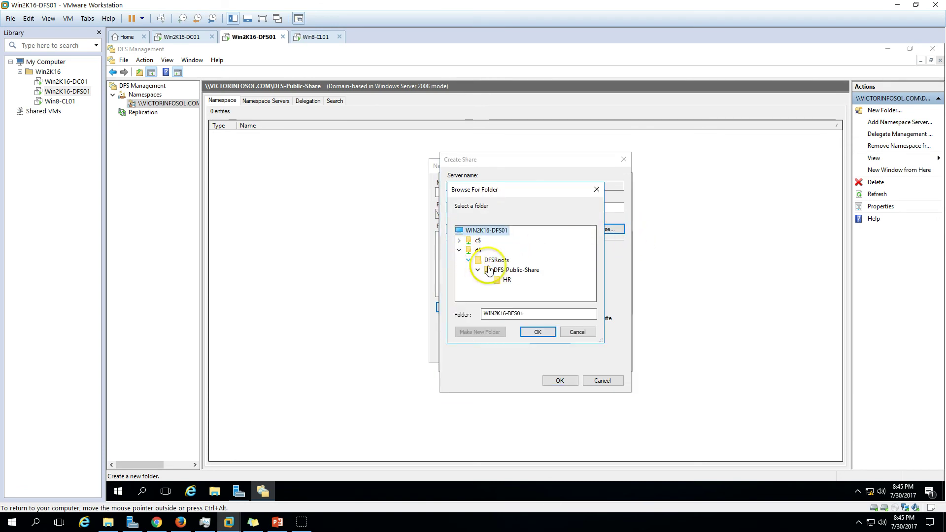
{"action": "left_click", "coordinate": [506, 280]}
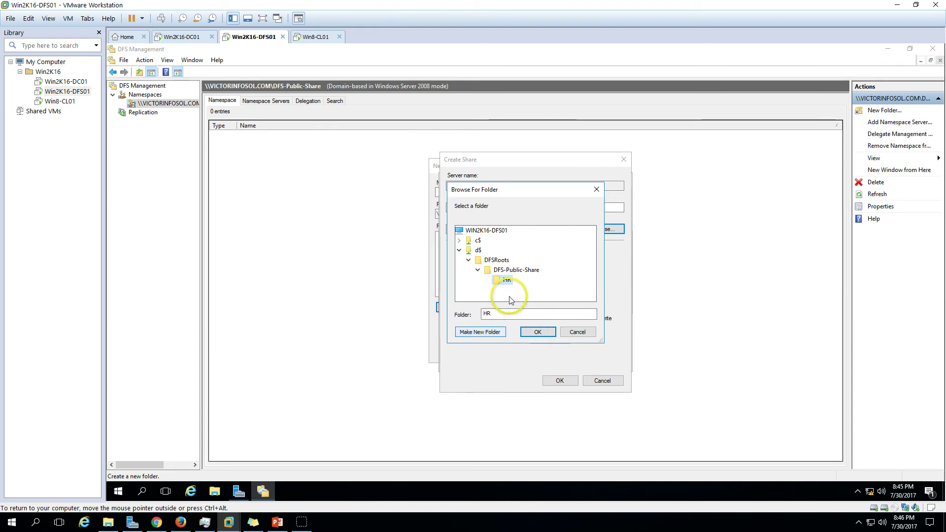
{"action": "right_click", "coordinate": [510, 282]}
{"action": "left_click", "coordinate": [541, 415]}
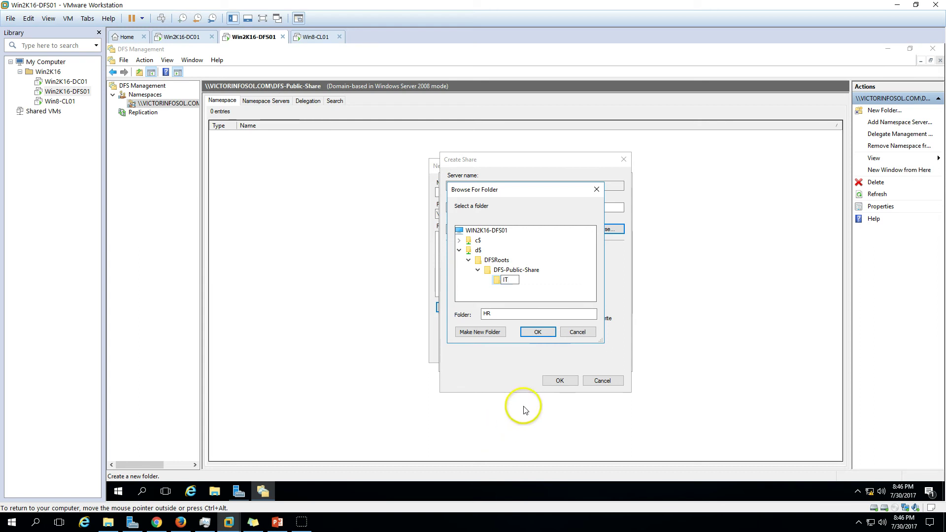
{"action": "left_click", "coordinate": [539, 332]}
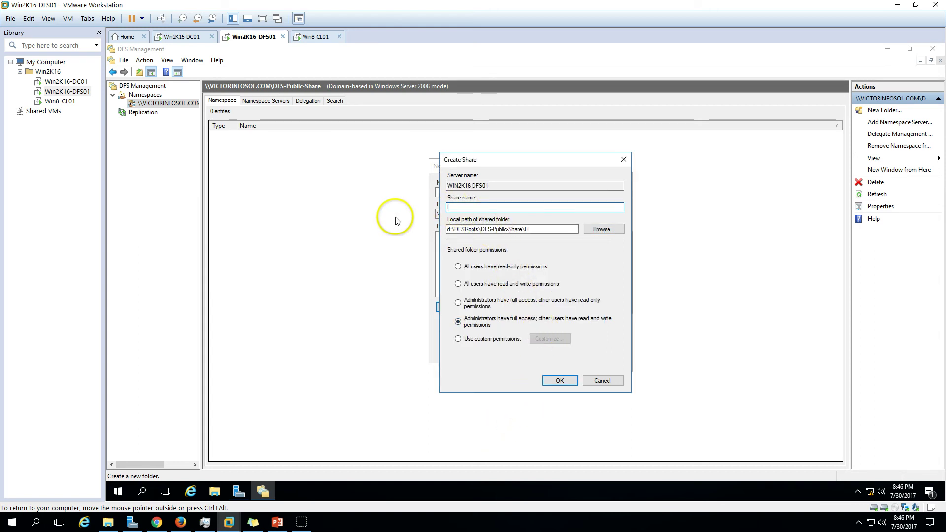
{"action": "left_click", "coordinate": [560, 382]}
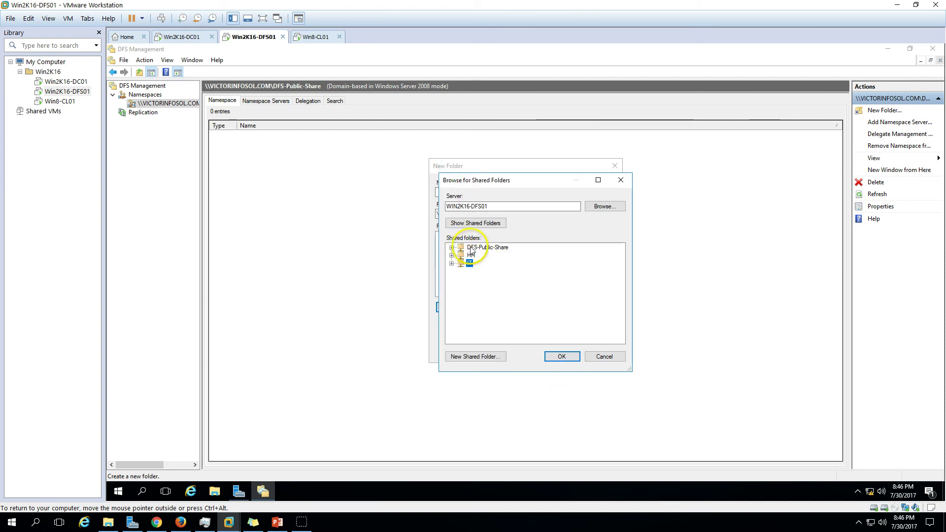
Pick the IT share under DFS-Public-Share as the folder target path
{"action": "left_click", "coordinate": [454, 248]}
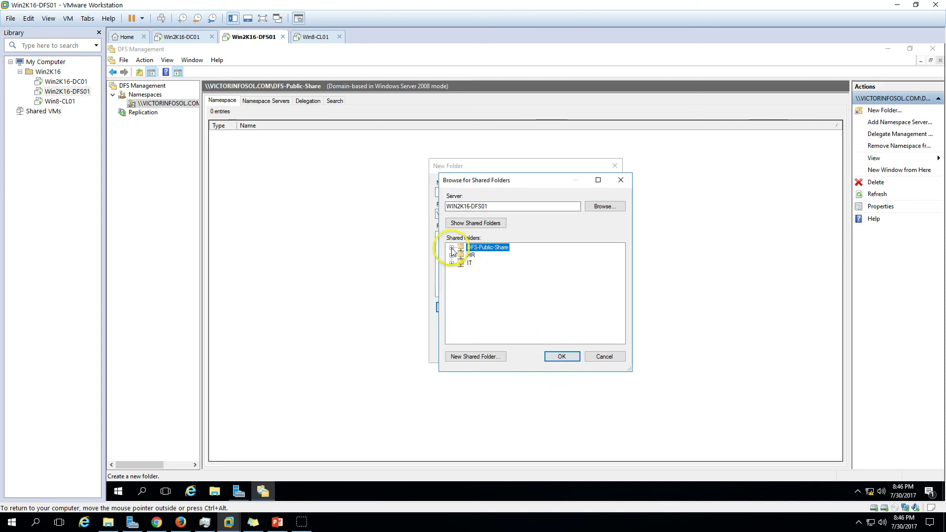
{"action": "left_click", "coordinate": [479, 256]}
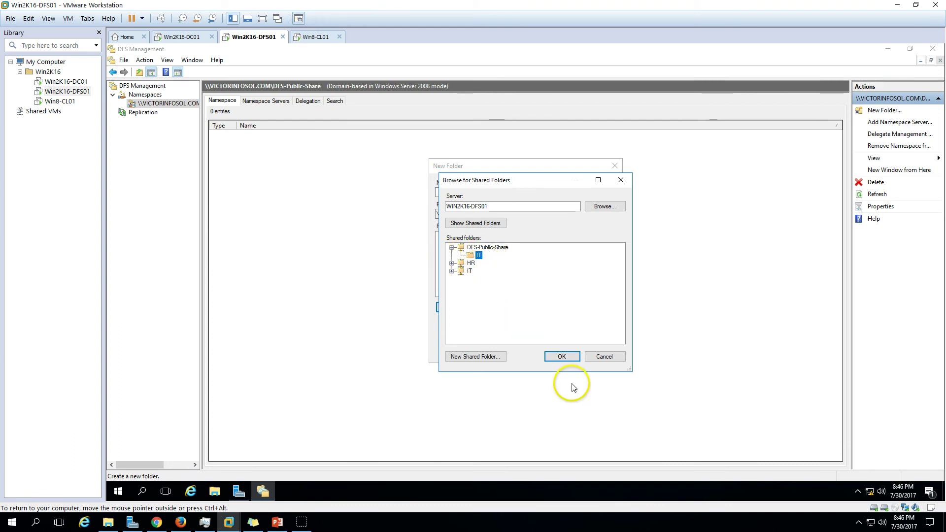
{"action": "left_click", "coordinate": [560, 356]}
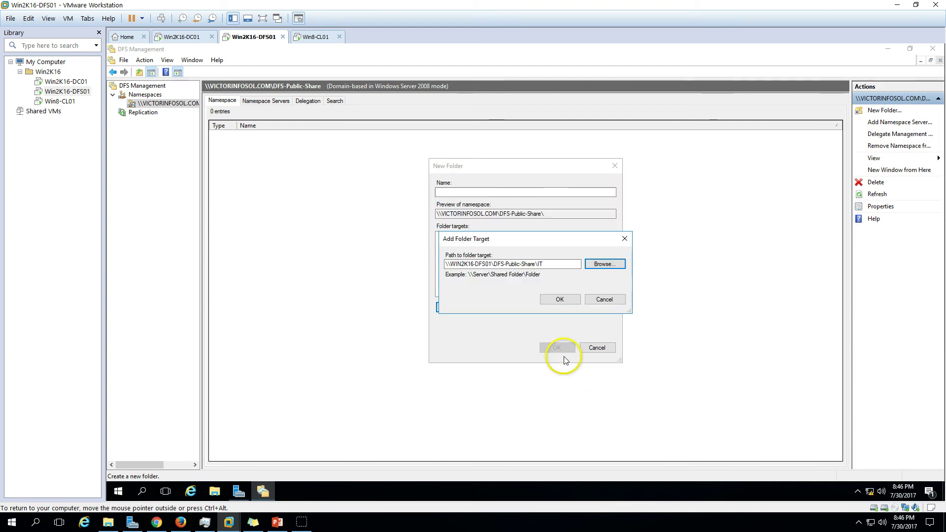
Create the IT namespace folder with \\WIN2K16-DFS01\DFS-Public-Share\IT as its target
{"action": "left_click", "coordinate": [566, 303]}
{"action": "left_click", "coordinate": [492, 192]}
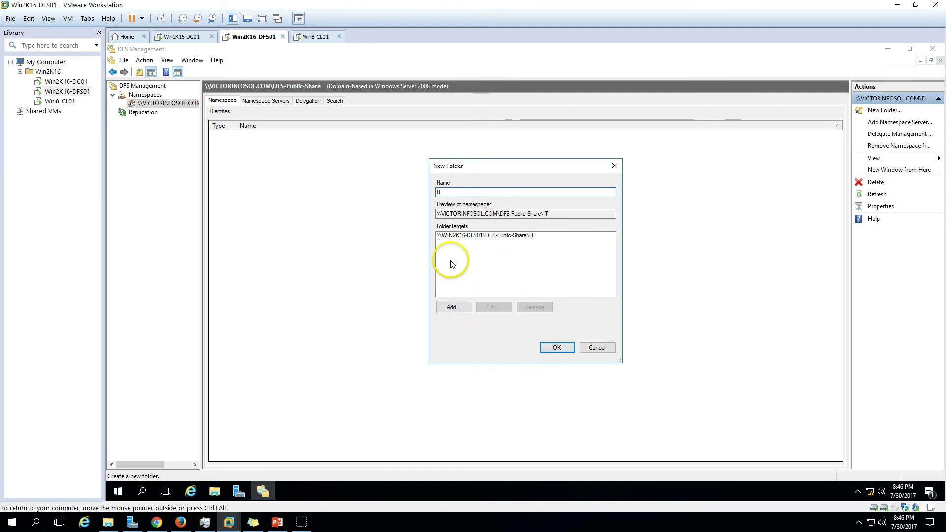
{"action": "left_click", "coordinate": [453, 307]}
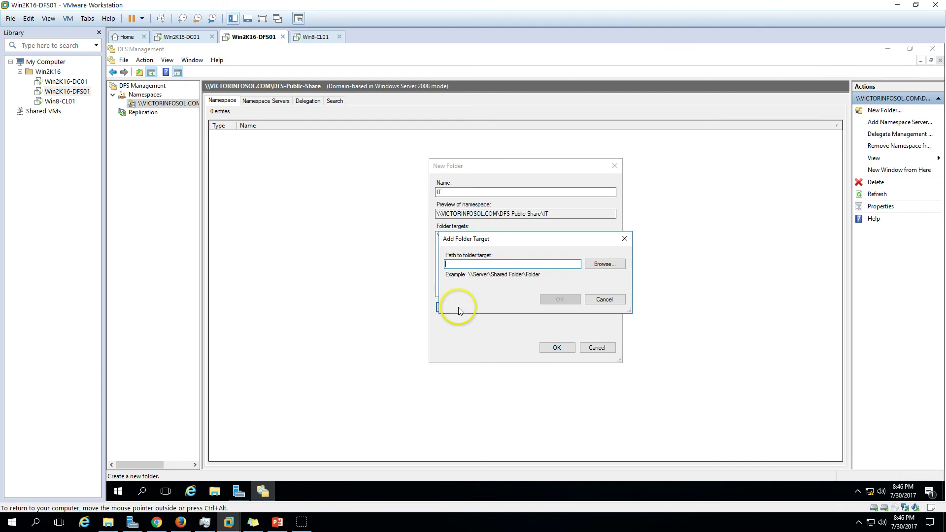
{"action": "left_click", "coordinate": [604, 265]}
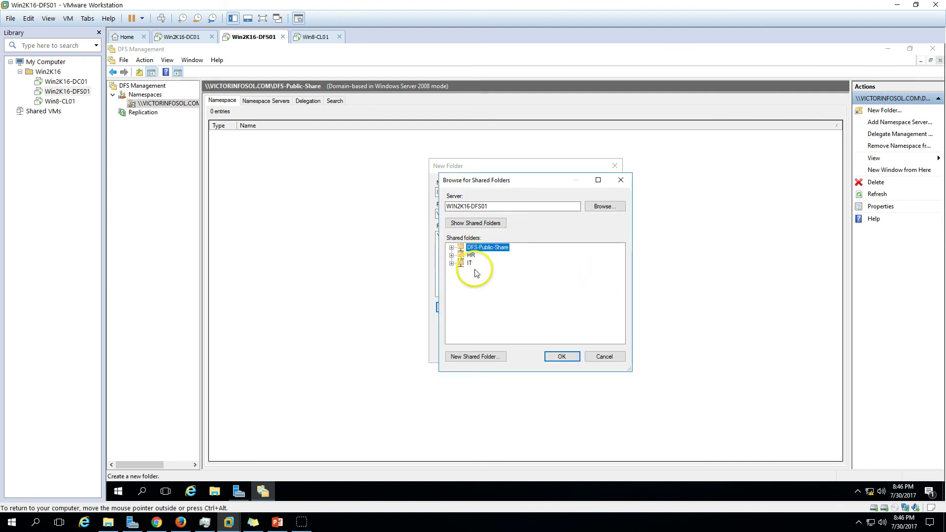
{"action": "left_click", "coordinate": [605, 356]}
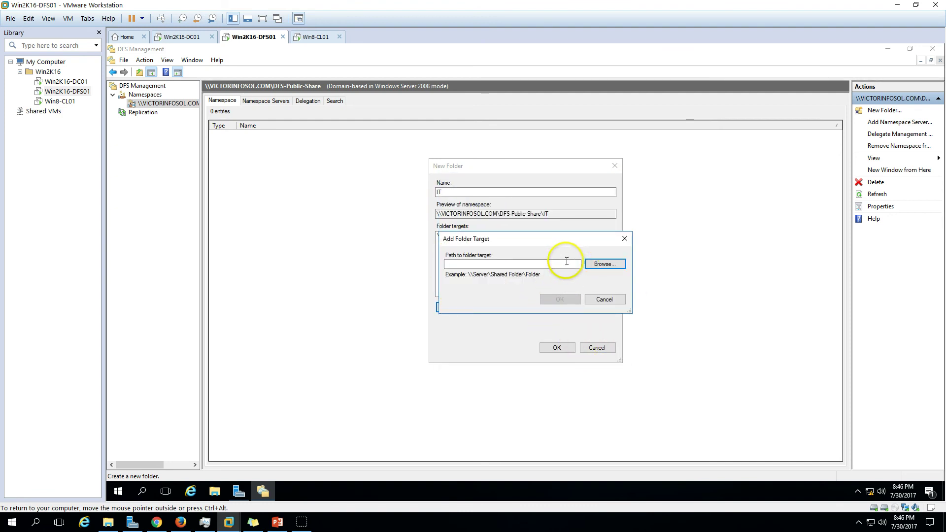
{"action": "left_click", "coordinate": [561, 299]}
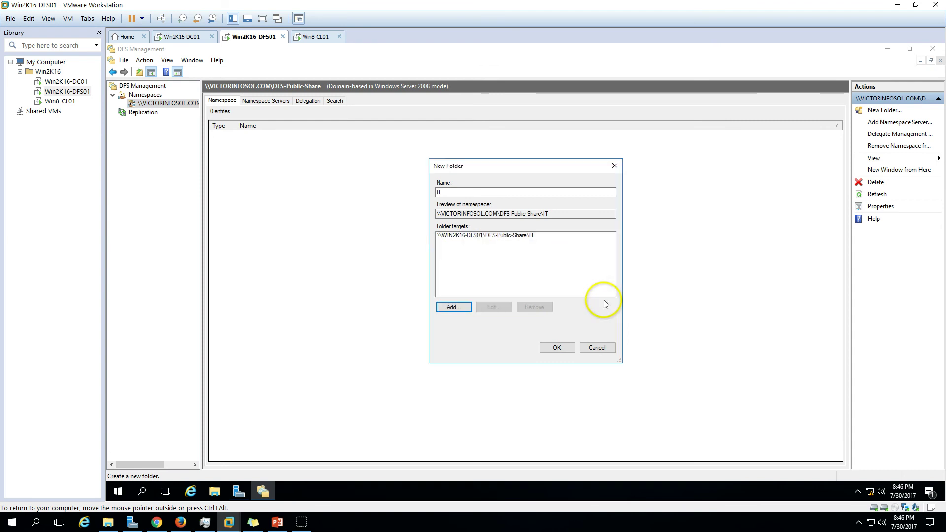
{"action": "left_click", "coordinate": [557, 348]}
{"action": "left_click", "coordinate": [147, 115]}
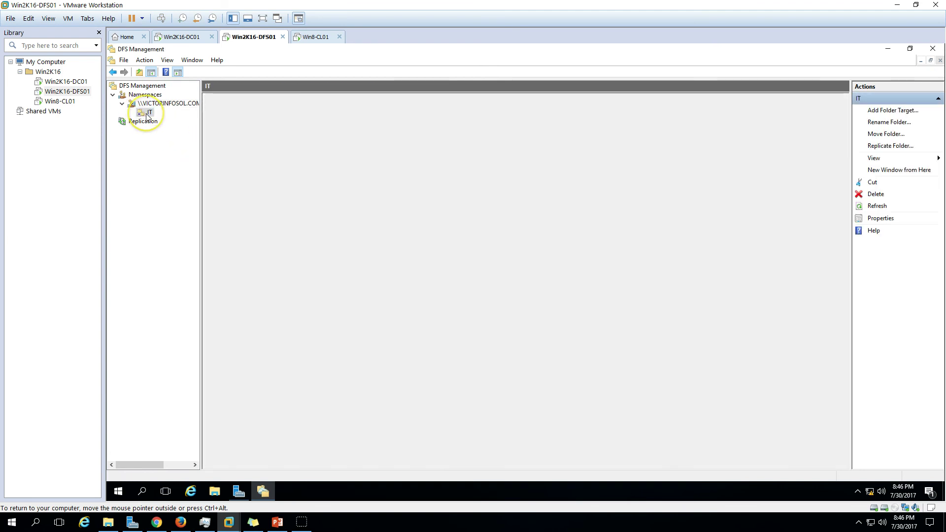
Check the IT folder's targets, then open IT from the client's dfs-public-share window and dismiss the access error
{"action": "left_click", "coordinate": [308, 136]}
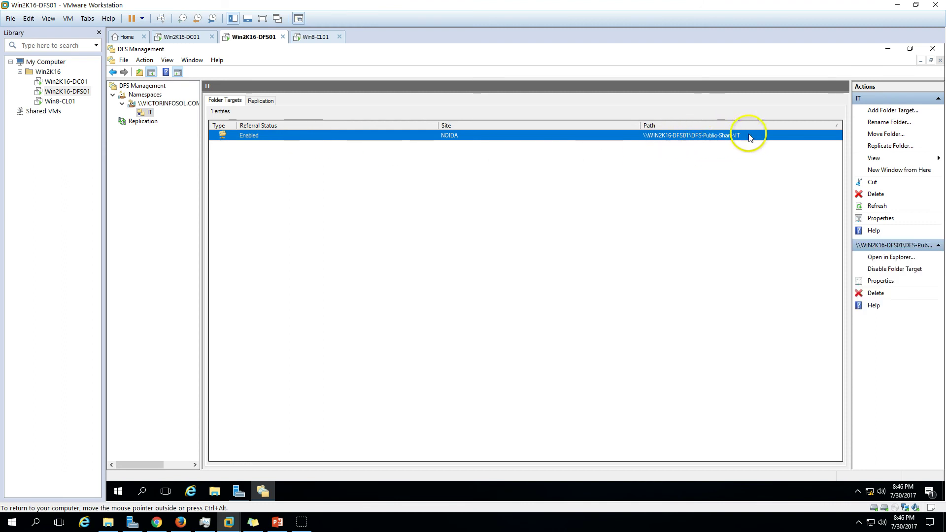
{"action": "left_click", "coordinate": [148, 102]}
{"action": "left_click", "coordinate": [308, 37]}
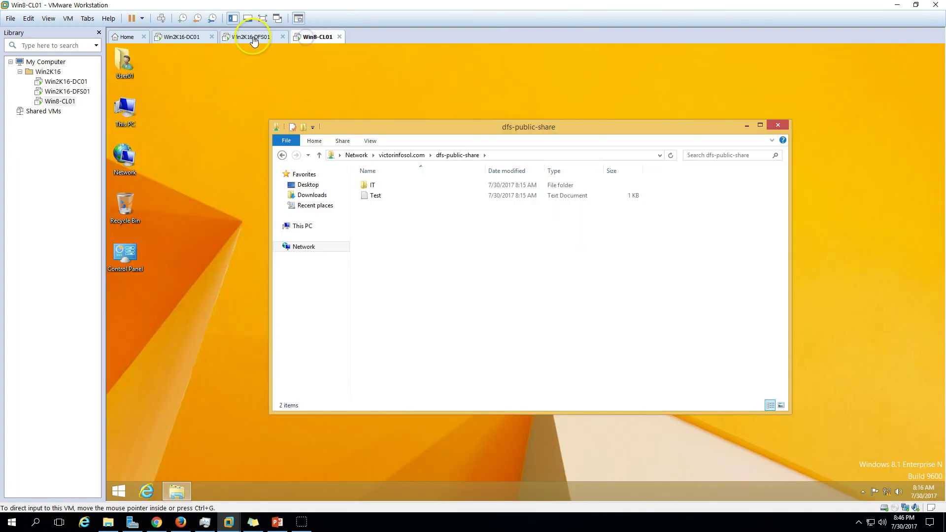
{"action": "left_click", "coordinate": [384, 187]}
{"action": "double_click", "coordinate": [384, 187]}
{"action": "left_click", "coordinate": [625, 274]}
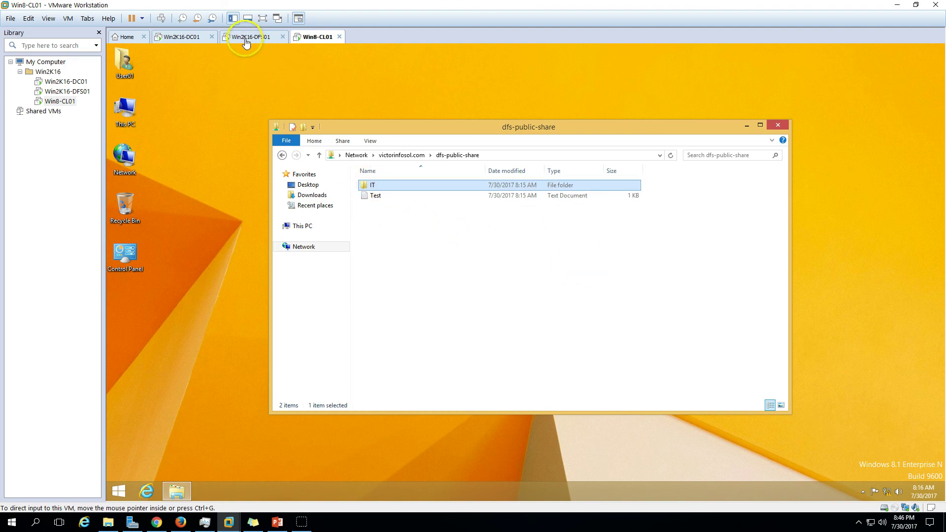
Move between the Win8 Start screen and desktop, then return to the DFS server
{"action": "left_click", "coordinate": [119, 490]}
{"action": "left_click", "coordinate": [199, 412]}
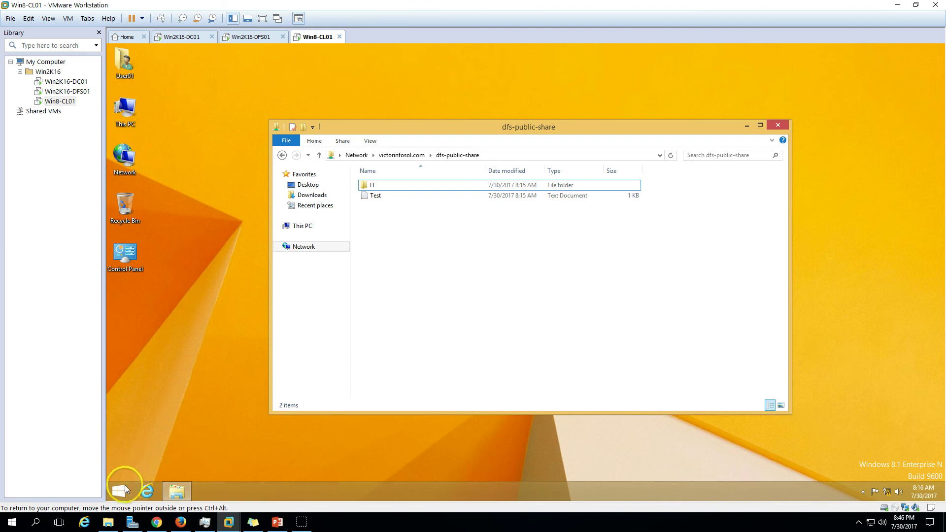
{"action": "left_click", "coordinate": [275, 433]}
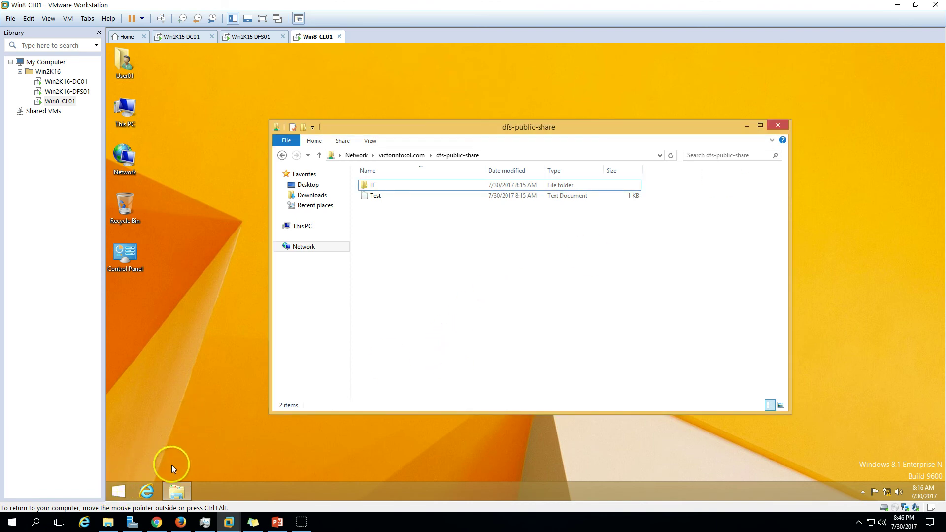
{"action": "left_click", "coordinate": [118, 491]}
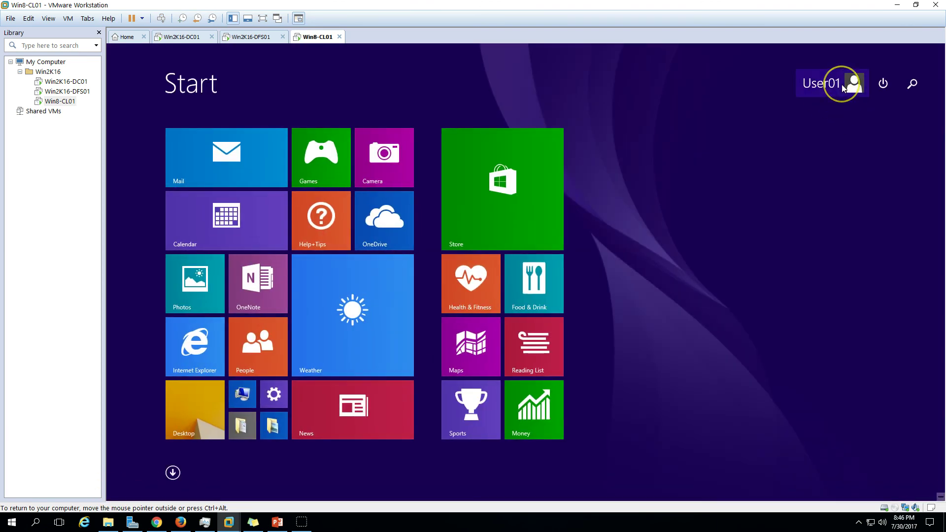
{"action": "left_click", "coordinate": [202, 413]}
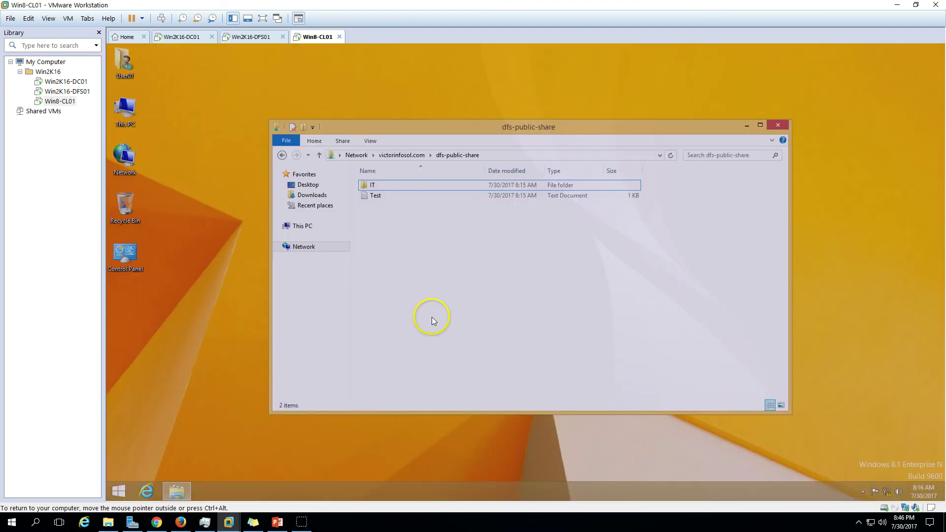
{"action": "left_click", "coordinate": [433, 309]}
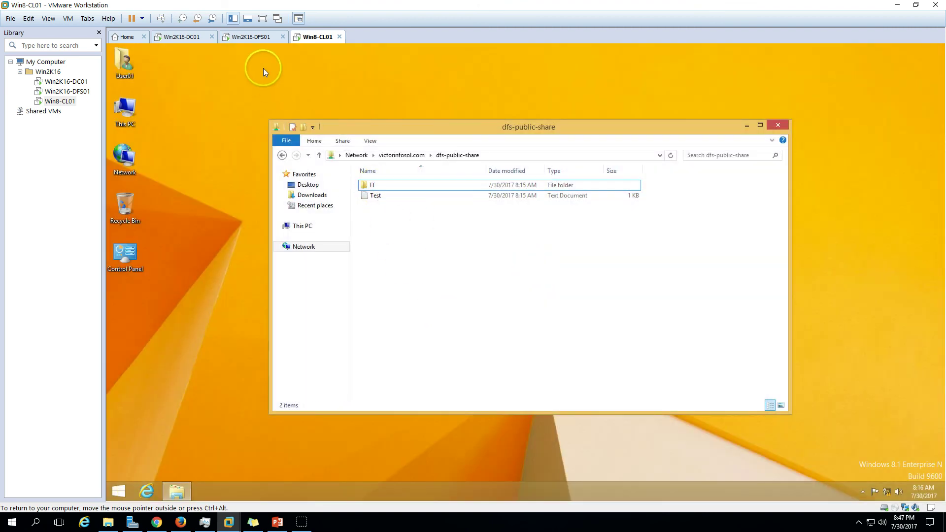
{"action": "left_click", "coordinate": [255, 38]}
Look over the IT folder and Replication nodes, then list Namespaces and select DFS-Public-Share
{"action": "right_click", "coordinate": [244, 136]}
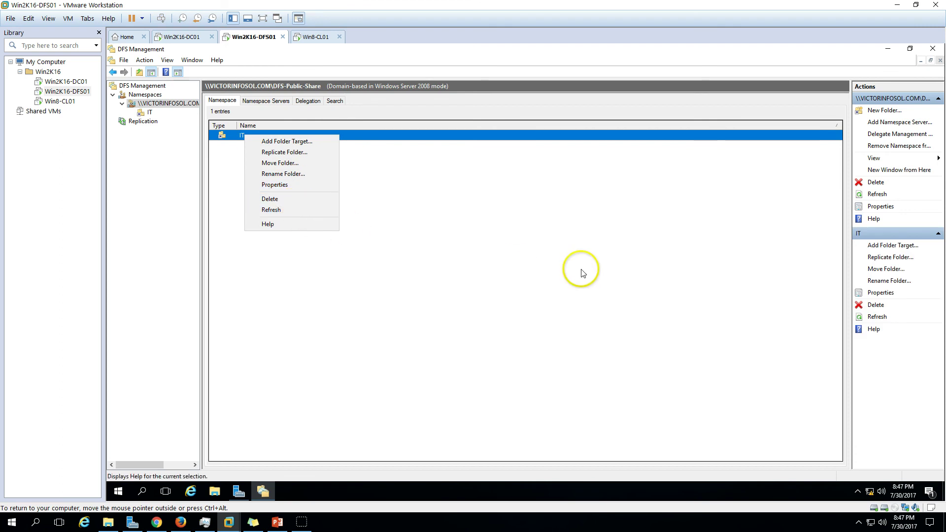
{"action": "left_click", "coordinate": [376, 377]}
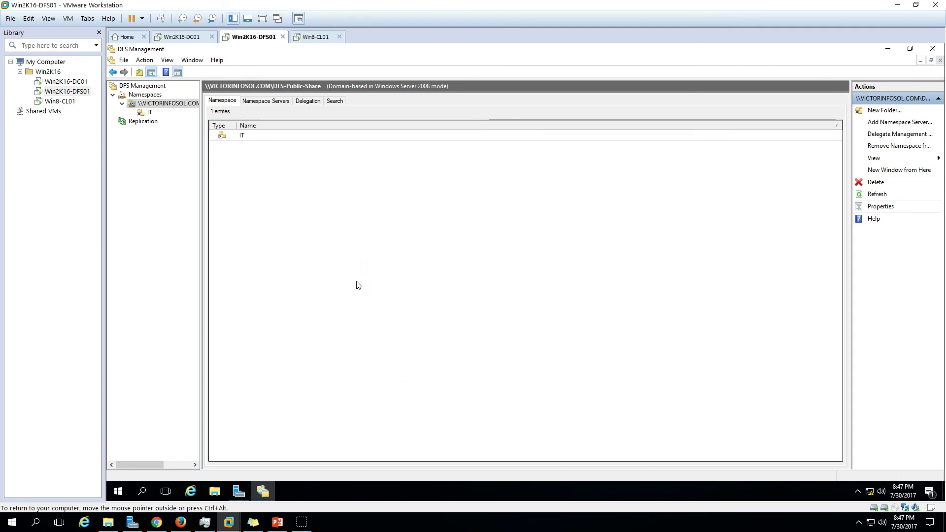
{"action": "left_click", "coordinate": [277, 522]}
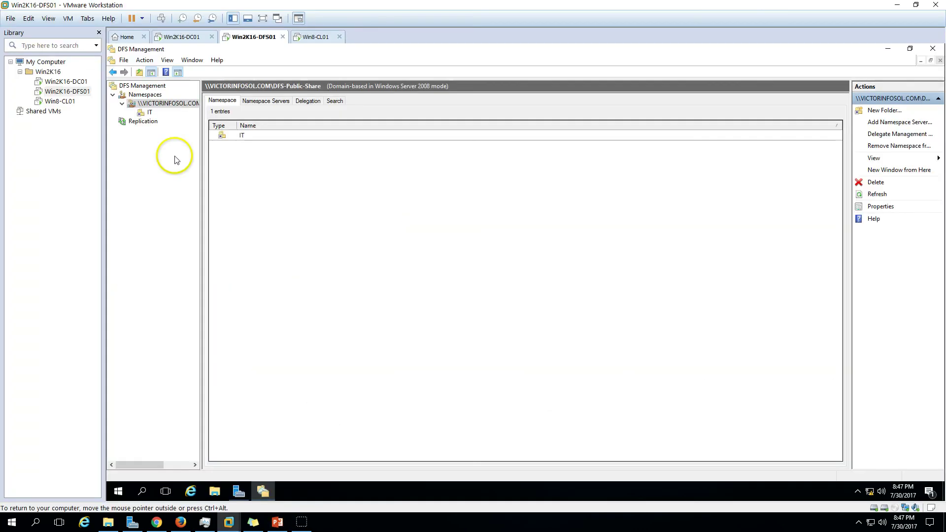
{"action": "left_click", "coordinate": [143, 121]}
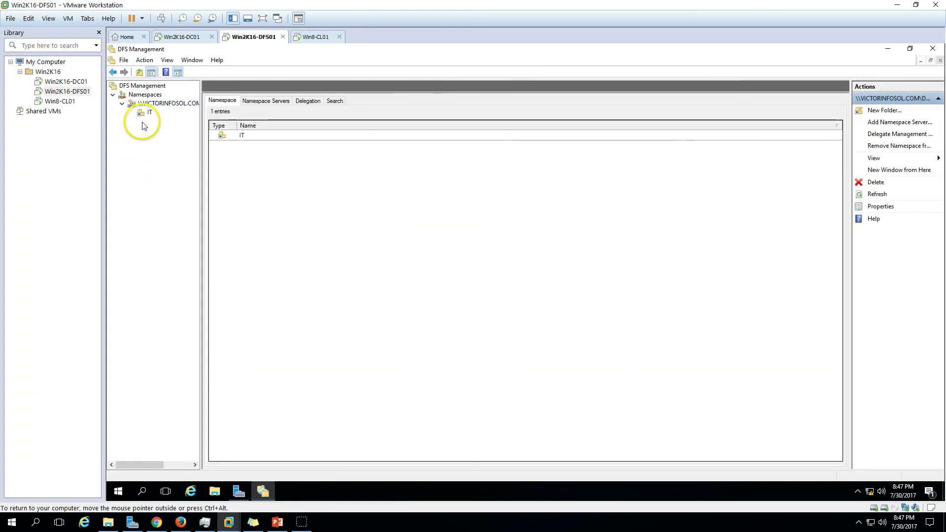
{"action": "right_click", "coordinate": [153, 127]}
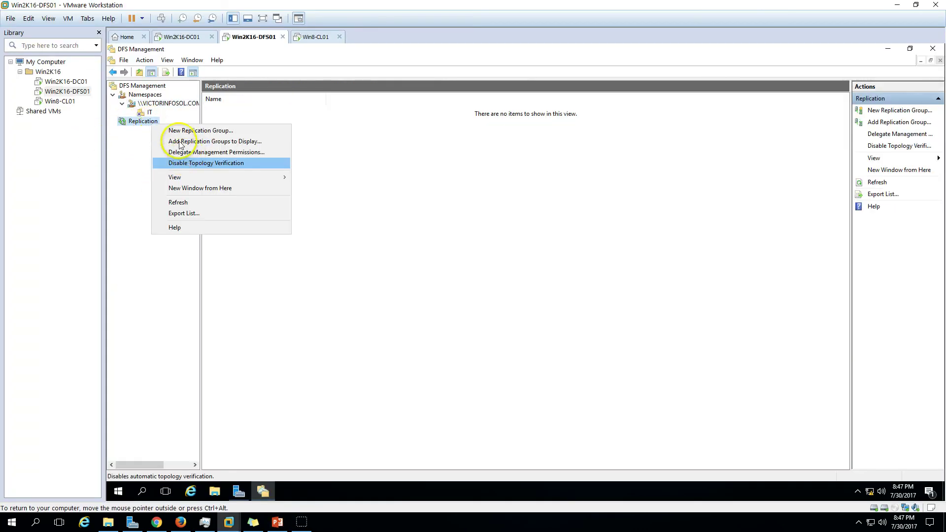
{"action": "left_click", "coordinate": [130, 167]}
{"action": "left_click", "coordinate": [147, 104]}
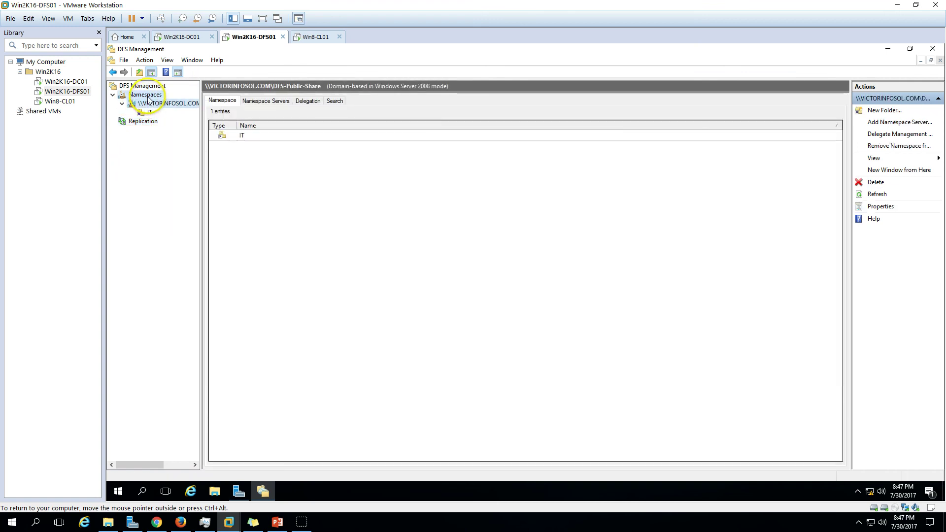
{"action": "left_click", "coordinate": [145, 94]}
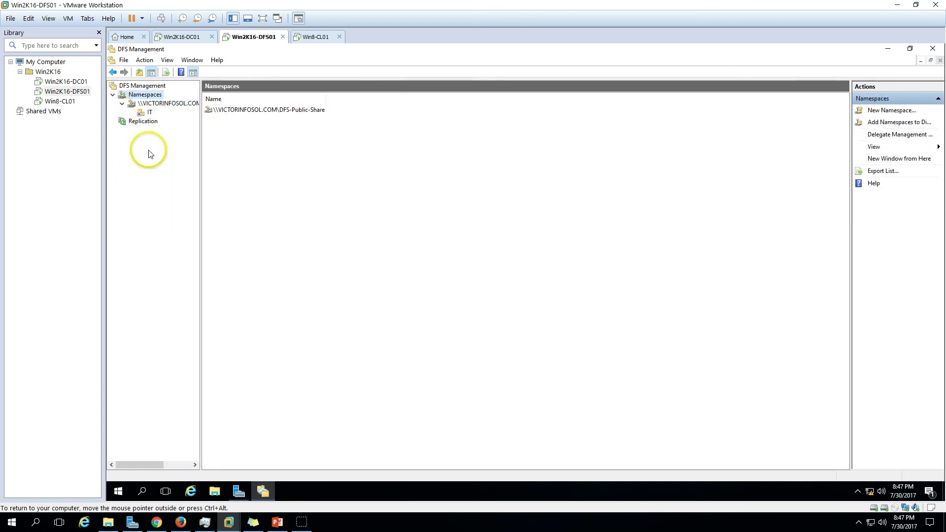
{"action": "left_click", "coordinate": [270, 110]}
{"action": "left_click", "coordinate": [214, 491]}
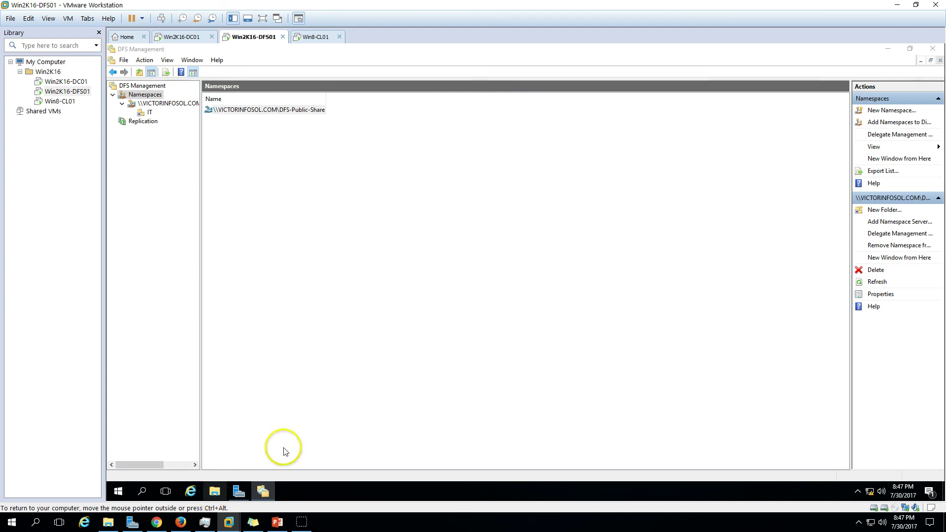
{"action": "left_click", "coordinate": [294, 245]}
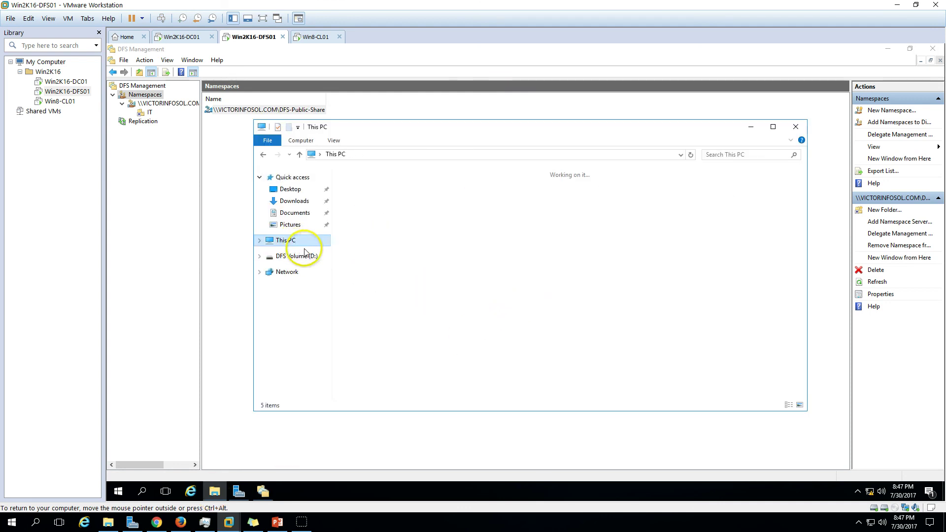
{"action": "double_click", "coordinate": [562, 266]}
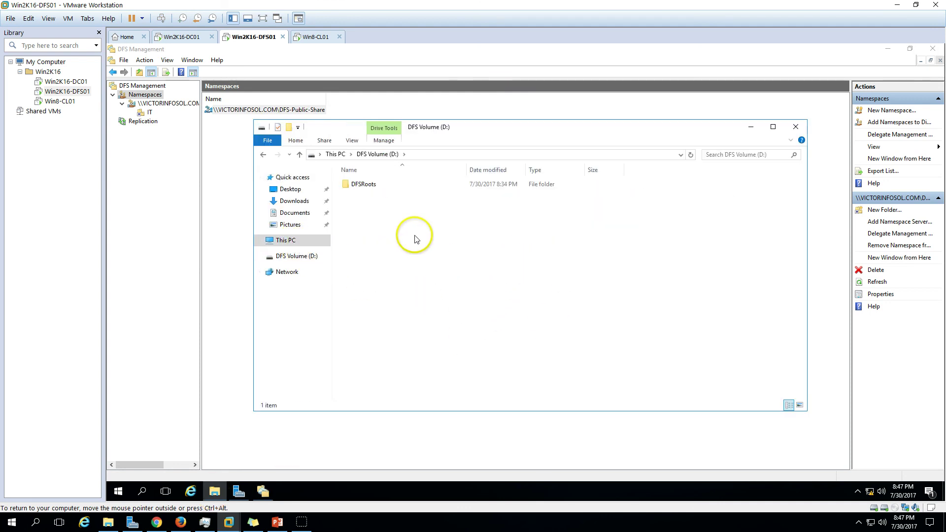
{"action": "double_click", "coordinate": [366, 185]}
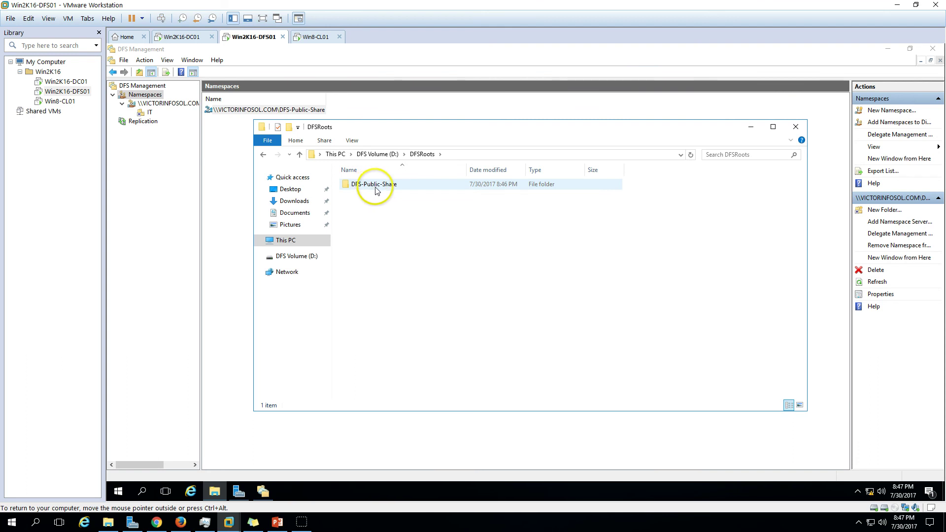
{"action": "double_click", "coordinate": [382, 191]}
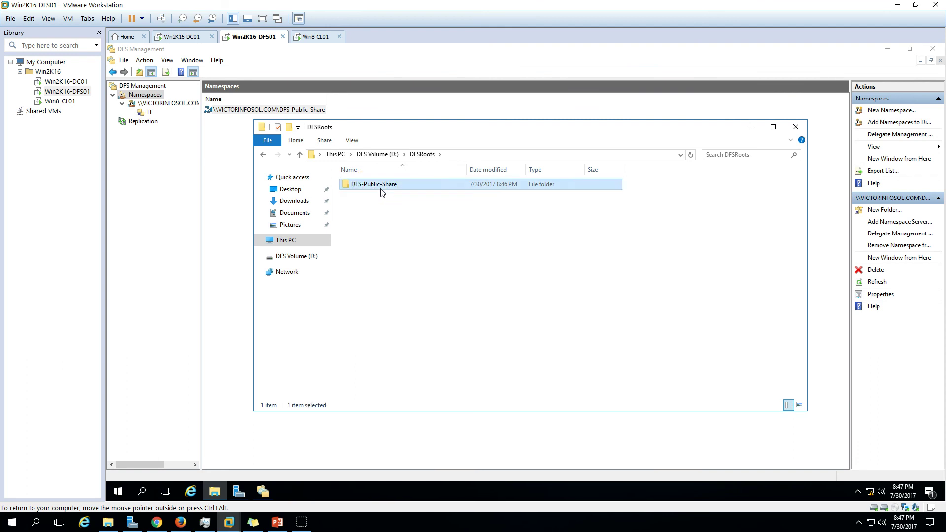
{"action": "left_click", "coordinate": [363, 196]}
{"action": "double_click", "coordinate": [364, 196]}
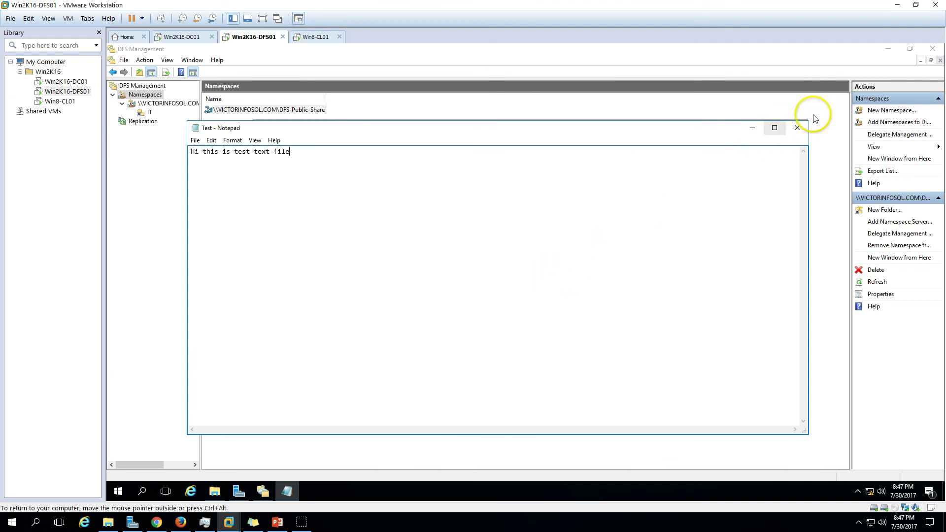
{"action": "left_click", "coordinate": [797, 128]}
{"action": "left_click", "coordinate": [797, 127]}
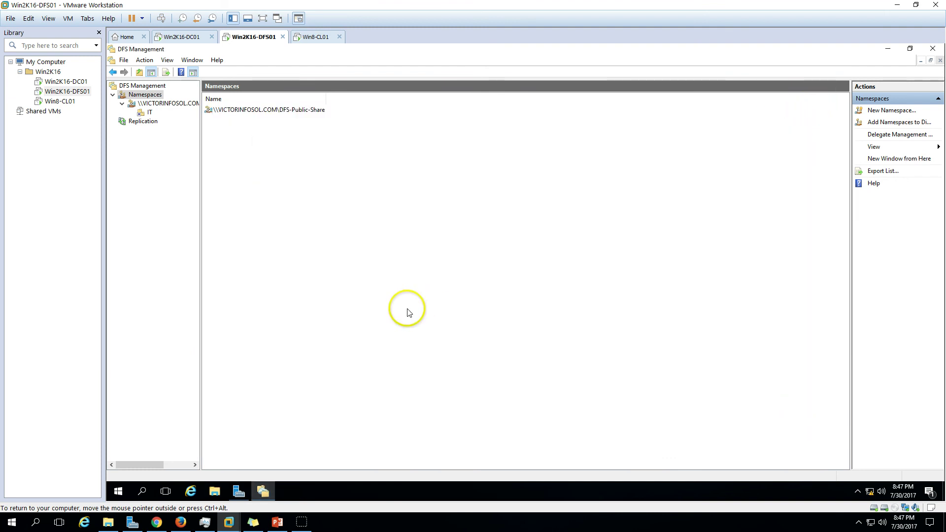
Bring the PowerPoint slide show forward and advance to slide 3, the closing thank-you slide
{"action": "left_click", "coordinate": [278, 522]}
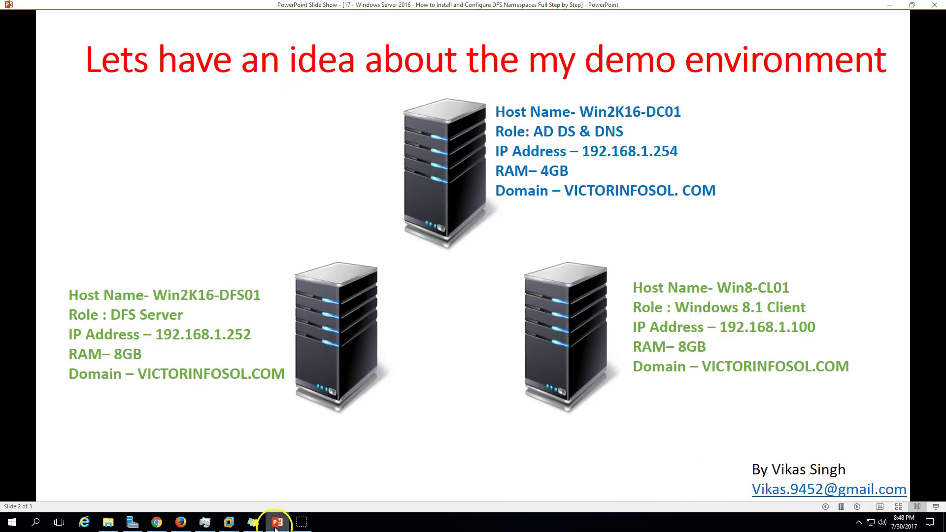
{"action": "left_click", "coordinate": [859, 508]}
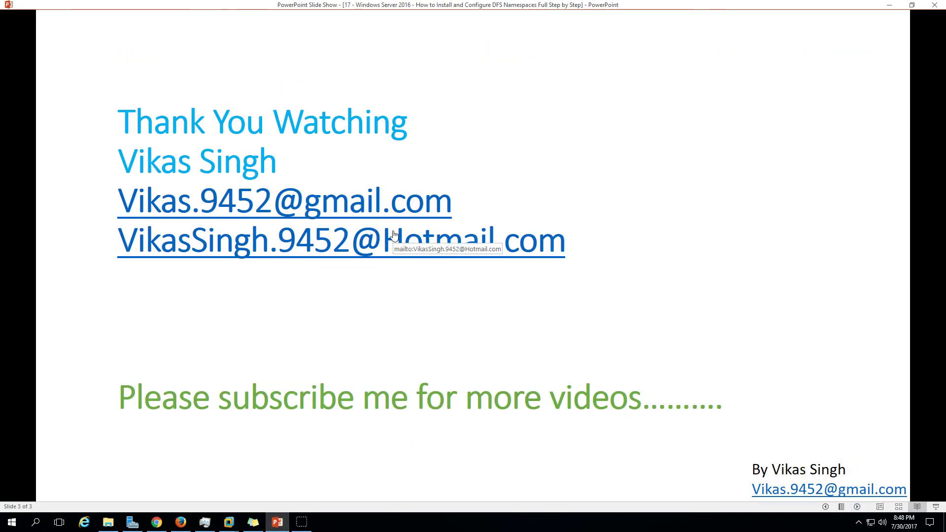